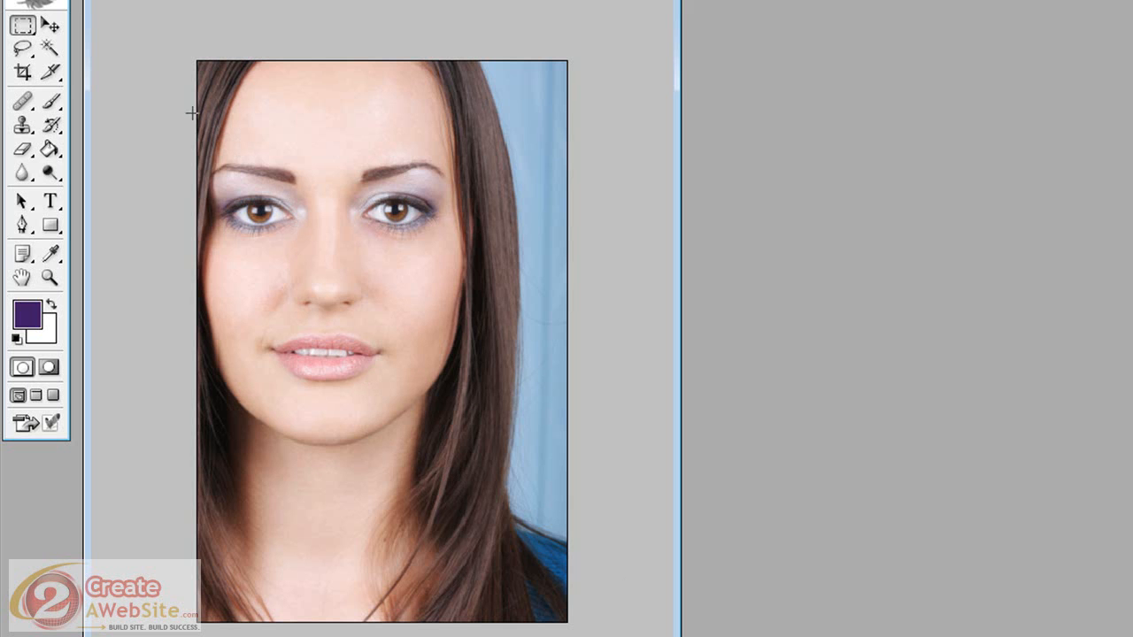
Crop the portrait to a full-width rectangular marquee from its upper edge to just below the chin, then clear the selection.
{"action": "left_click_drag", "start_coordinate": [211, 0], "coordinate": [209, 7]}
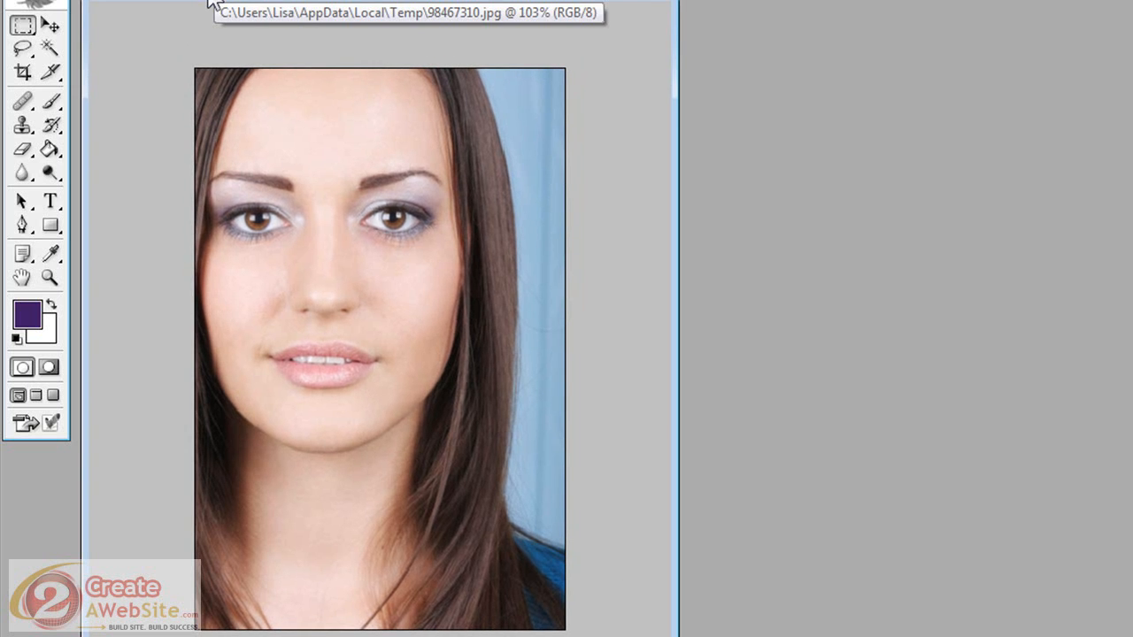
{"action": "left_click", "coordinate": [24, 27]}
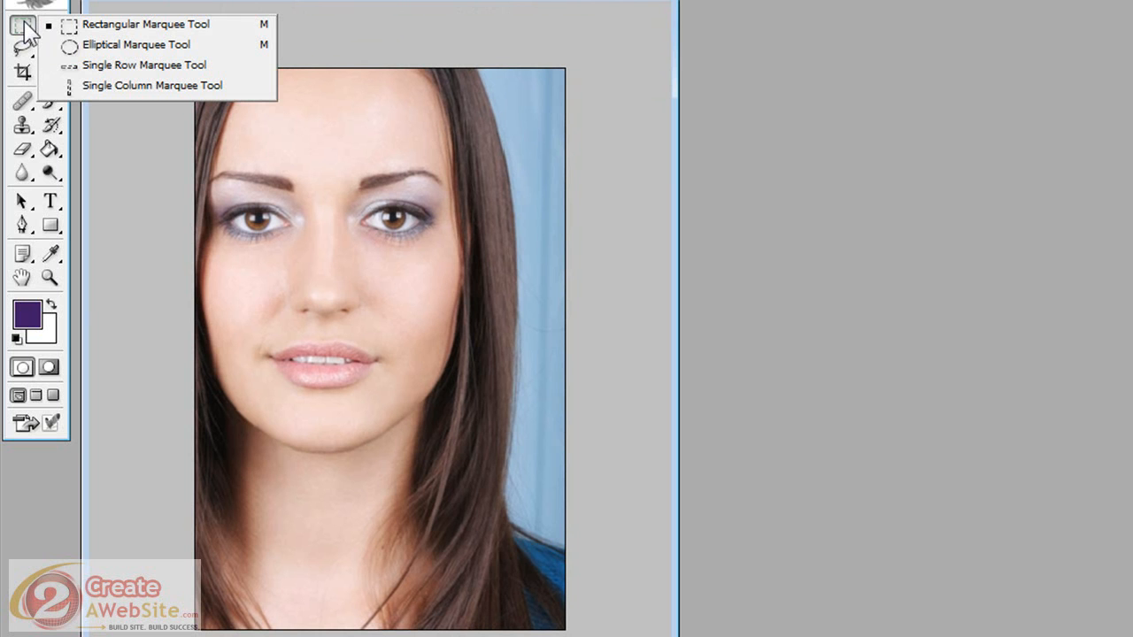
{"action": "left_click", "coordinate": [26, 29]}
{"action": "left_click_drag", "start_coordinate": [186, 62], "coordinate": [597, 487]}
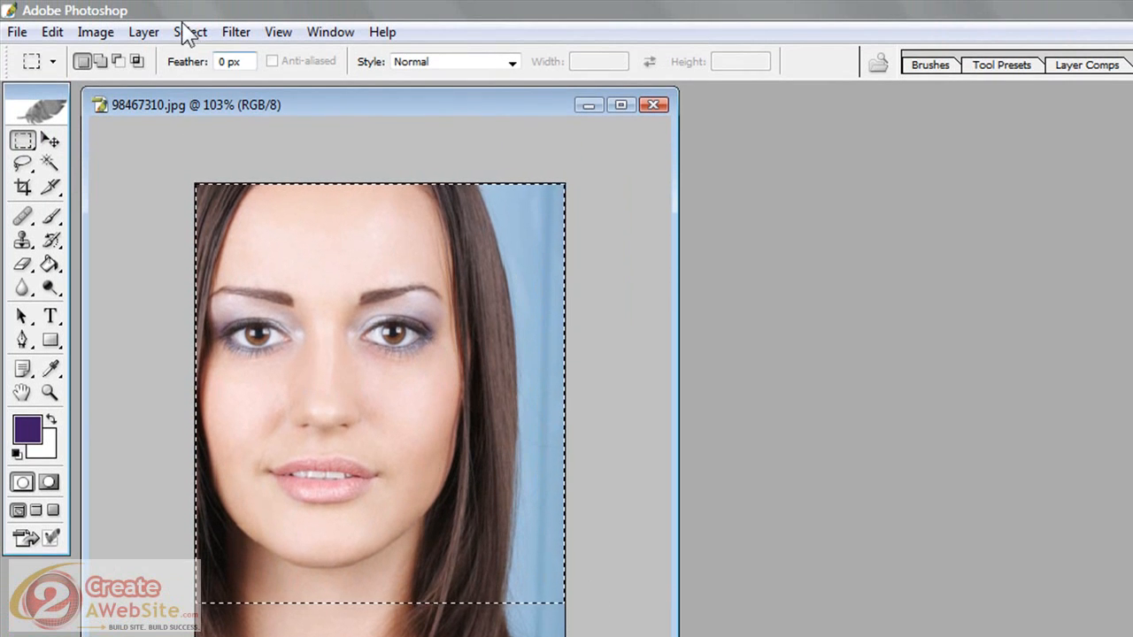
{"action": "left_click", "coordinate": [96, 33]}
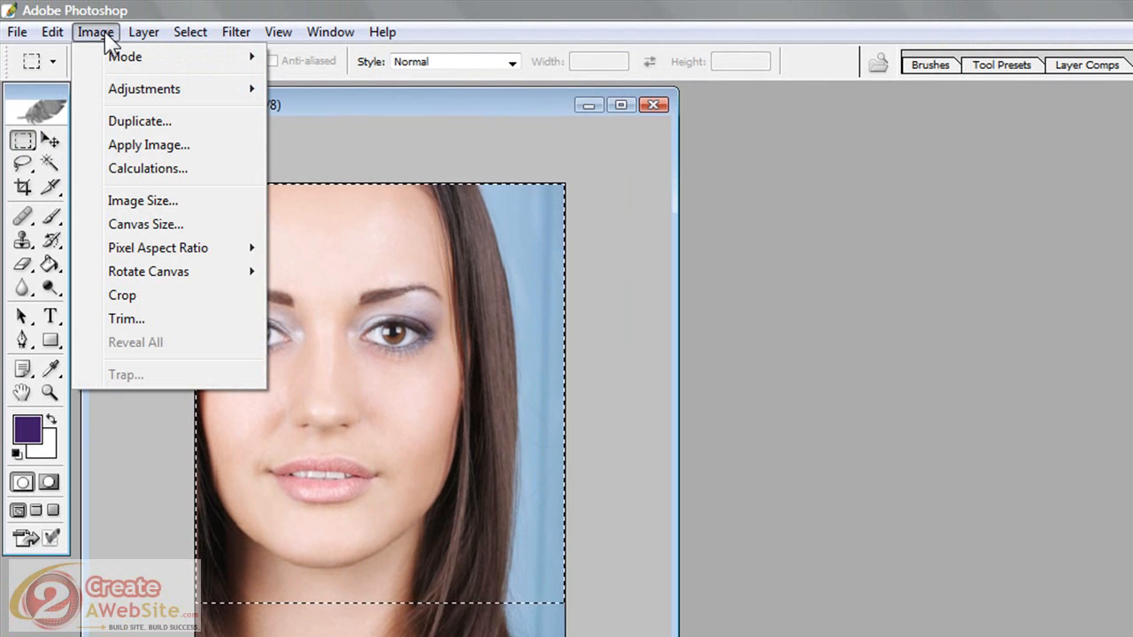
{"action": "left_click", "coordinate": [128, 294]}
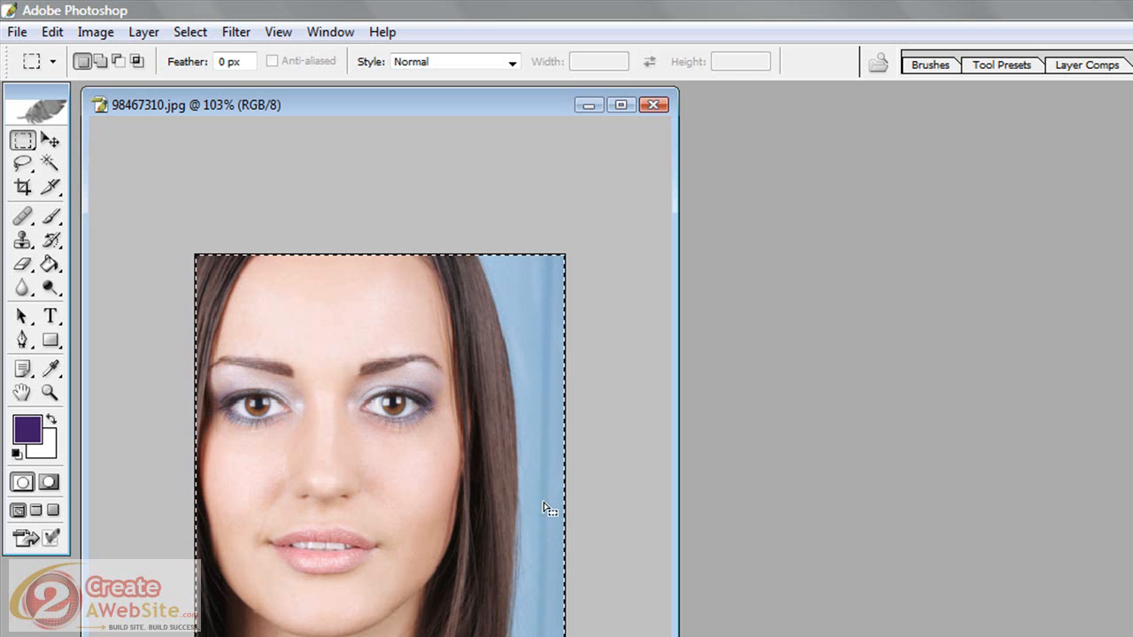
{"action": "left_click", "coordinate": [549, 446]}
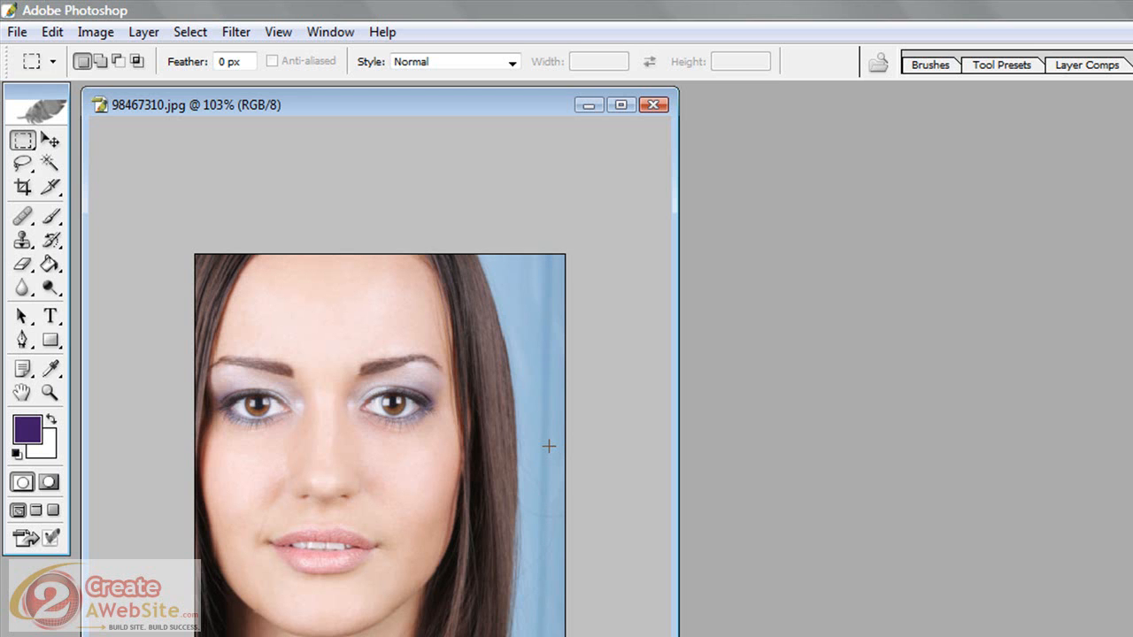
Set the foreground color to the light blue sampled from the photo's background beside the hair.
{"action": "left_click", "coordinate": [26, 430]}
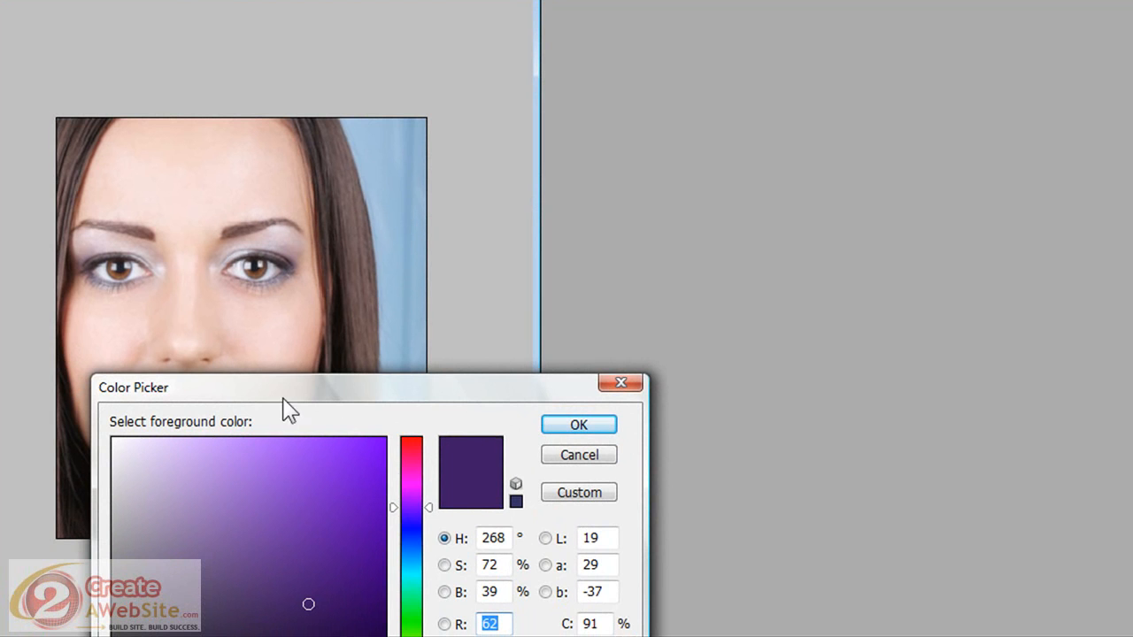
{"action": "left_click", "coordinate": [418, 301]}
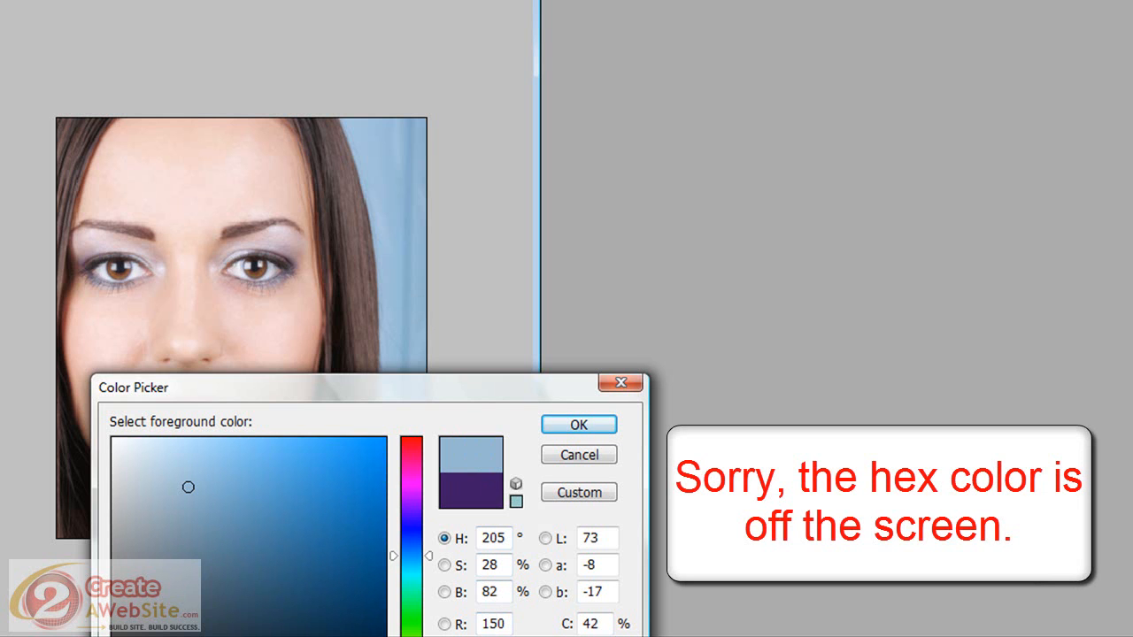
{"action": "left_click", "coordinate": [571, 427]}
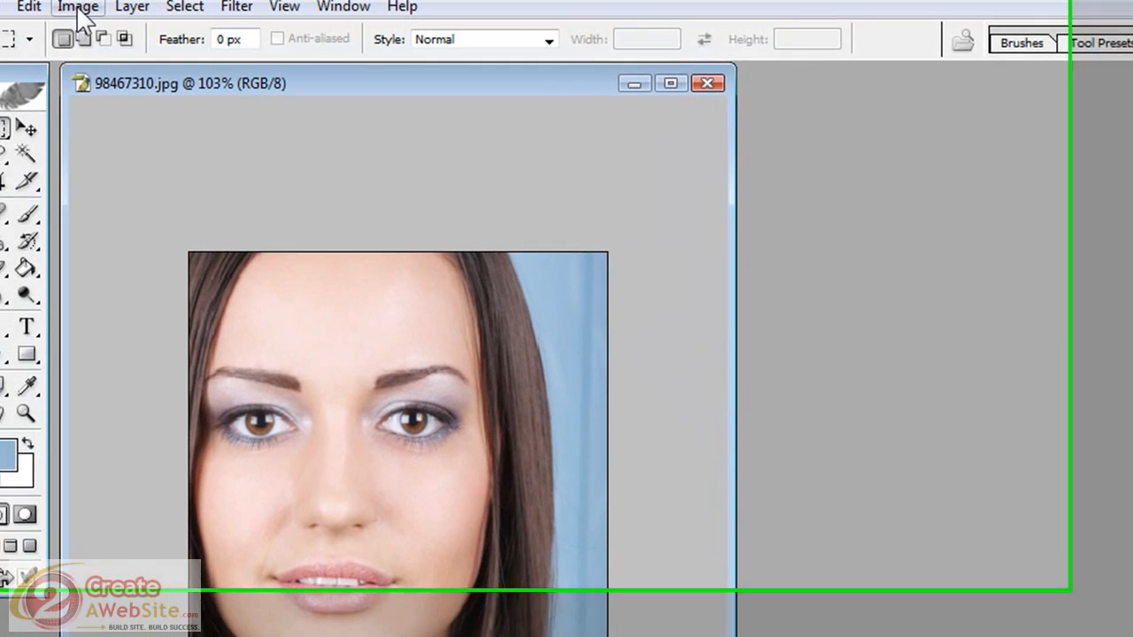
Start a Gradient Map adjustment on the cropped portrait with preview enabled, and move its dialog clear of the face.
{"action": "left_click", "coordinate": [78, 8]}
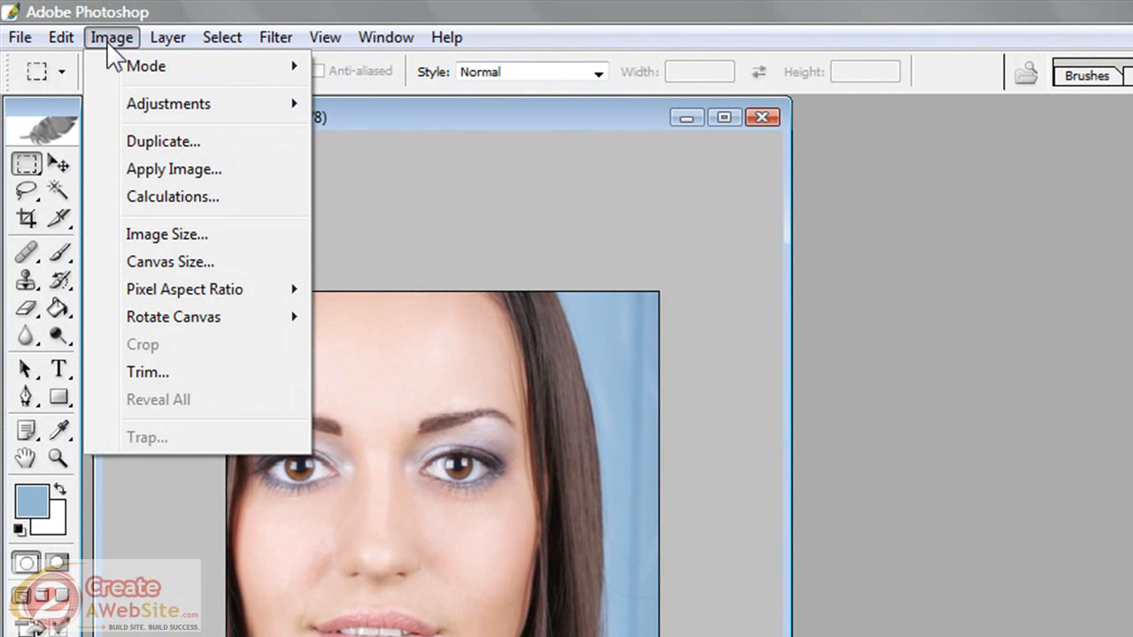
{"action": "mouse_move", "coordinate": [109, 104]}
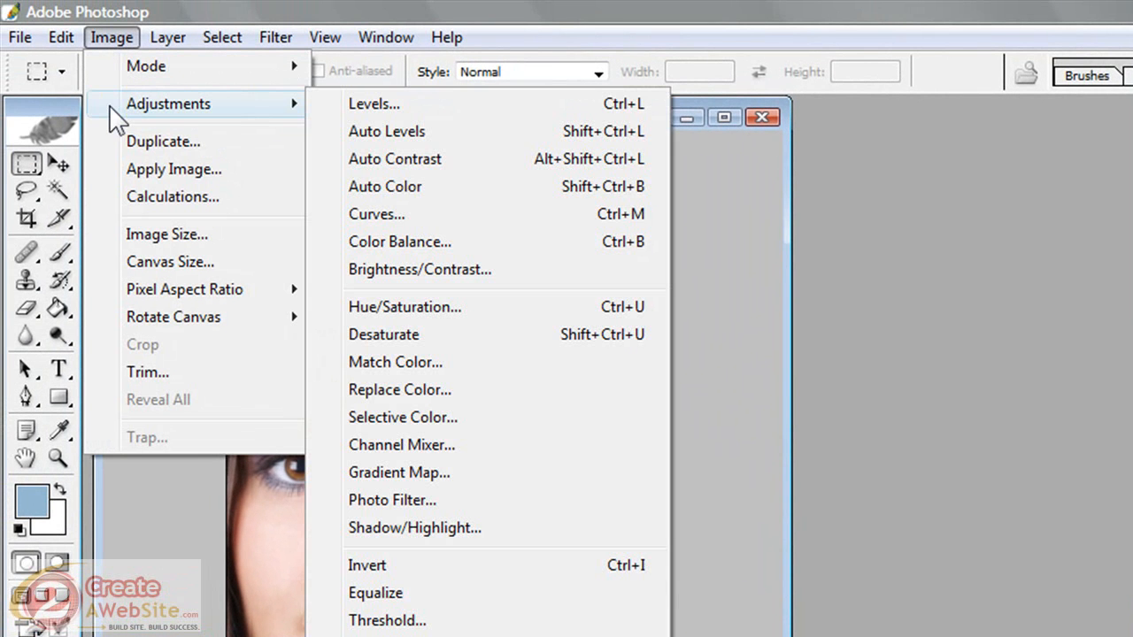
{"action": "left_click", "coordinate": [447, 473]}
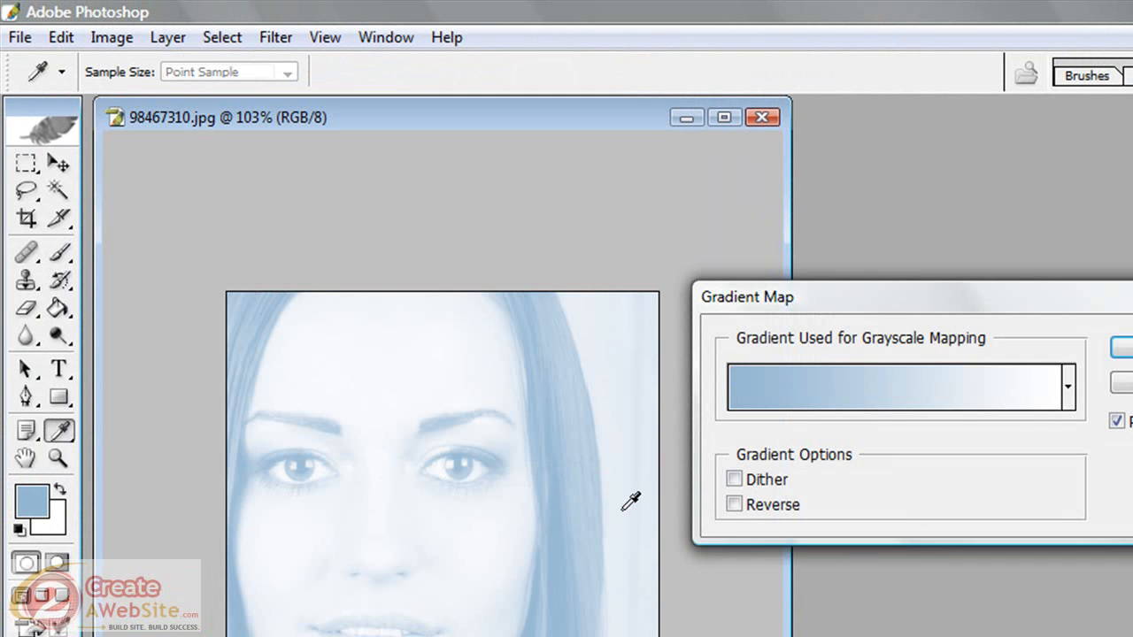
{"action": "left_click_drag", "start_coordinate": [955, 306], "coordinate": [531, 374]}
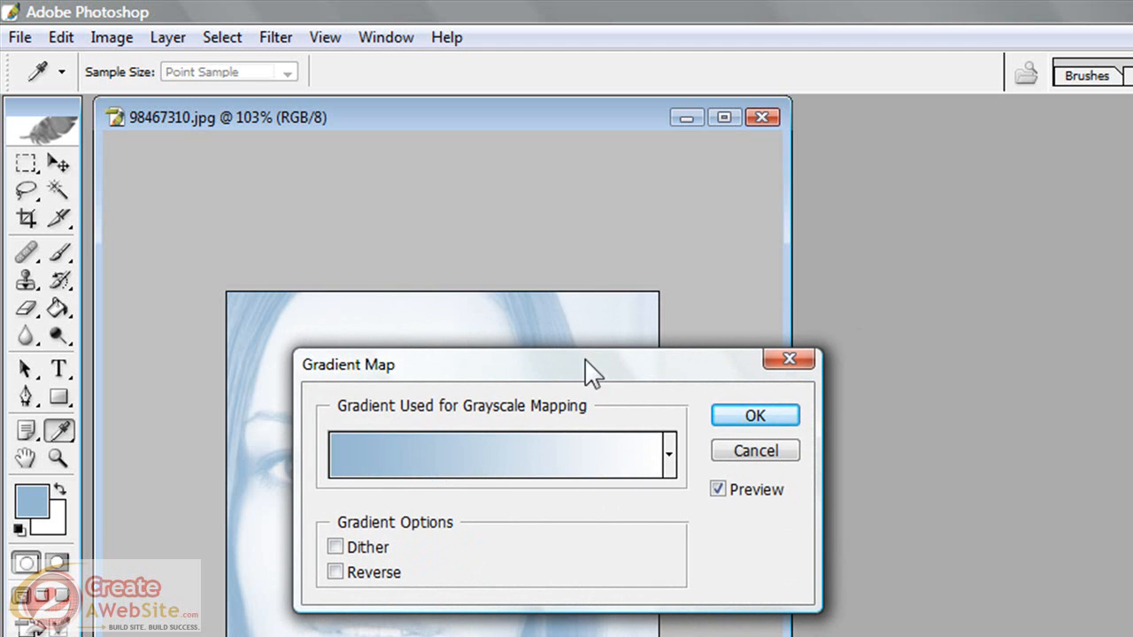
{"action": "left_click_drag", "start_coordinate": [598, 362], "coordinate": [713, 344]}
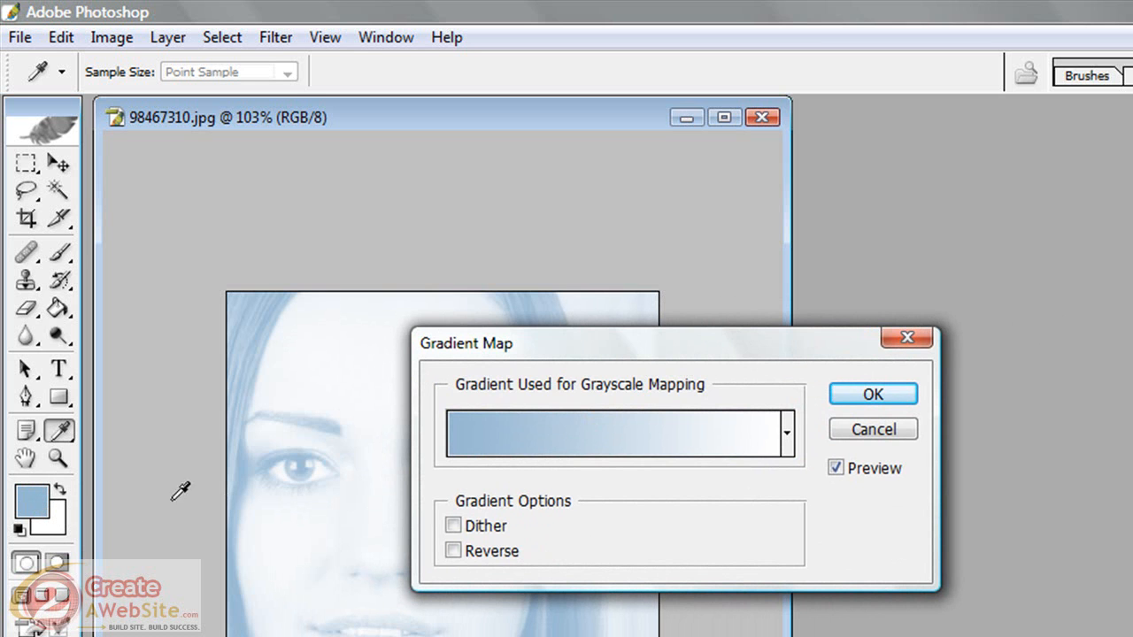
{"action": "left_click_drag", "start_coordinate": [649, 348], "coordinate": [892, 404]}
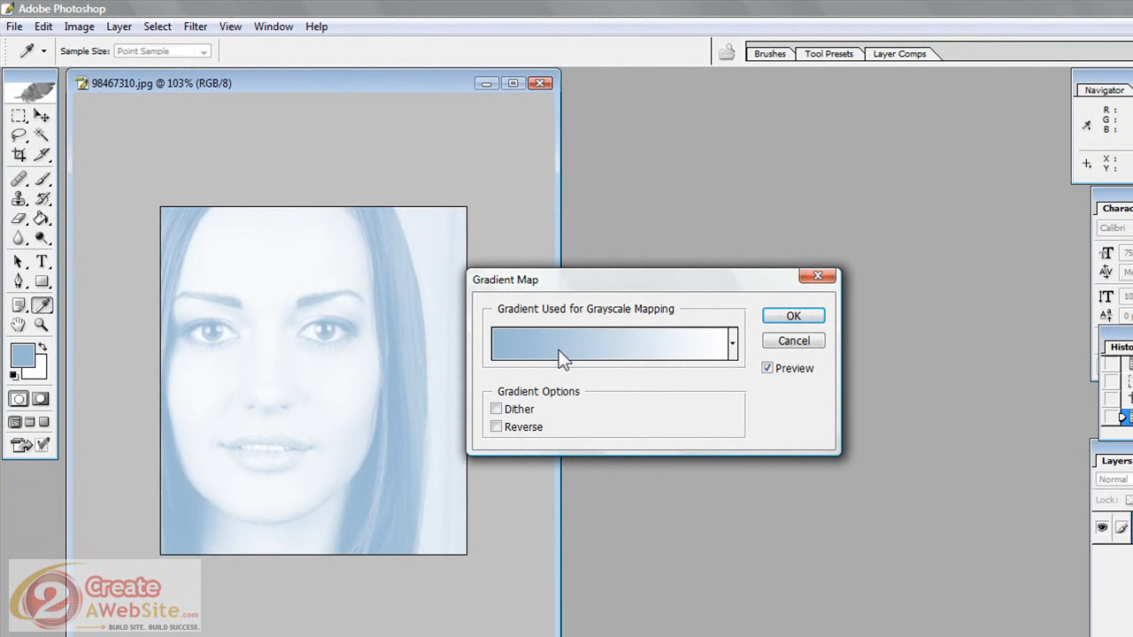
Change the gradient's starting color stop to the more saturated blue 1E85D0 and apply the gradient map to the portrait.
{"action": "left_click", "coordinate": [558, 349]}
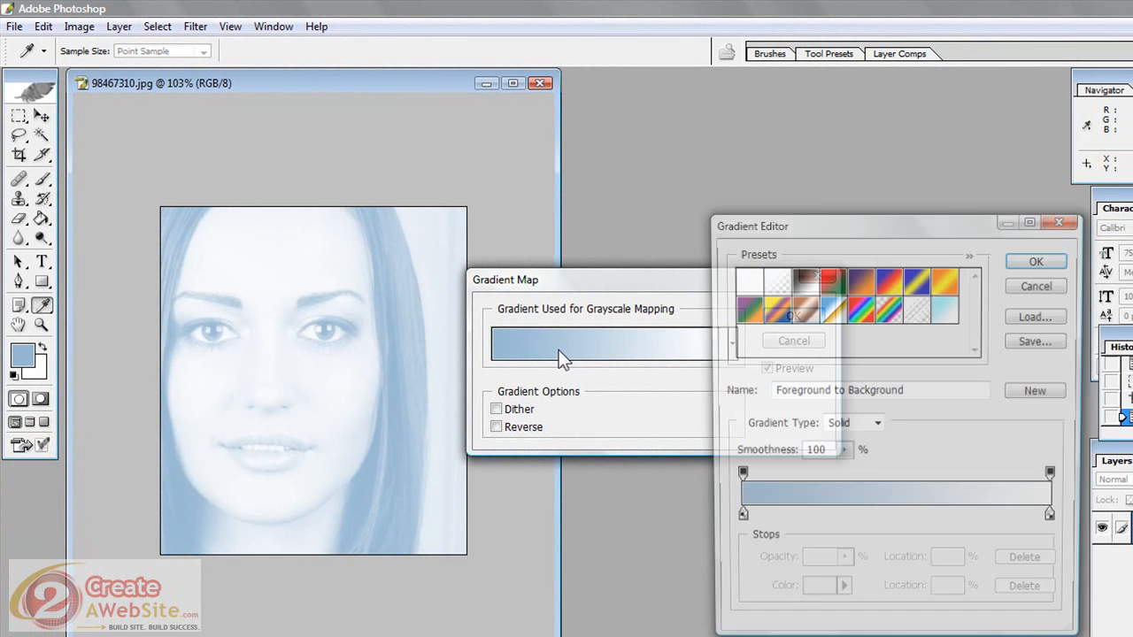
{"action": "left_click_drag", "start_coordinate": [821, 228], "coordinate": [571, 191]}
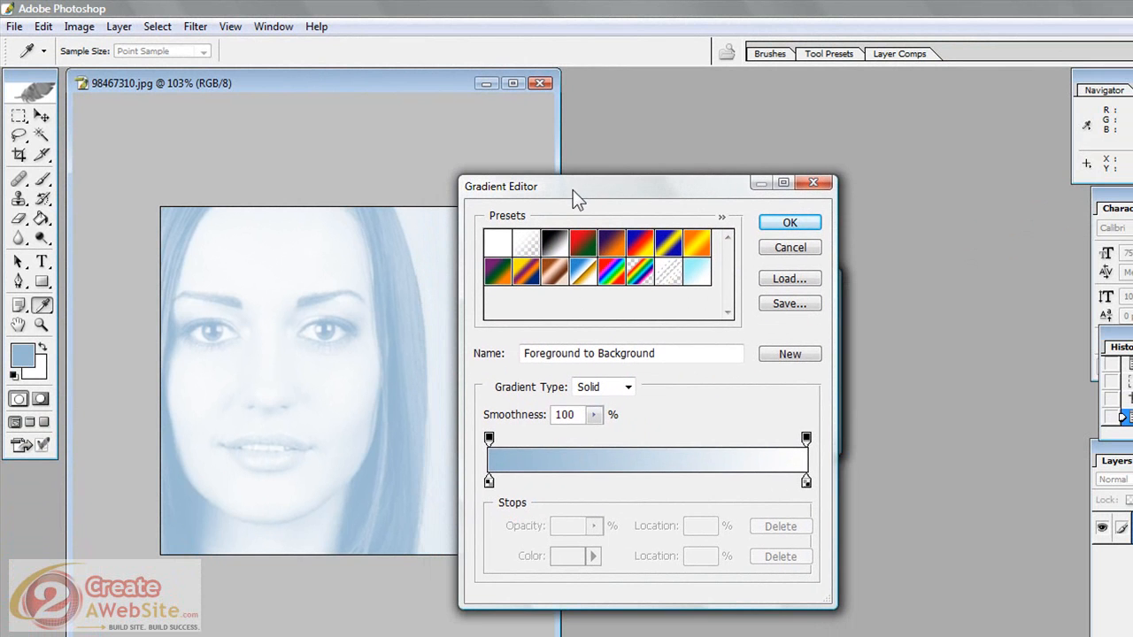
{"action": "left_click", "coordinate": [488, 482]}
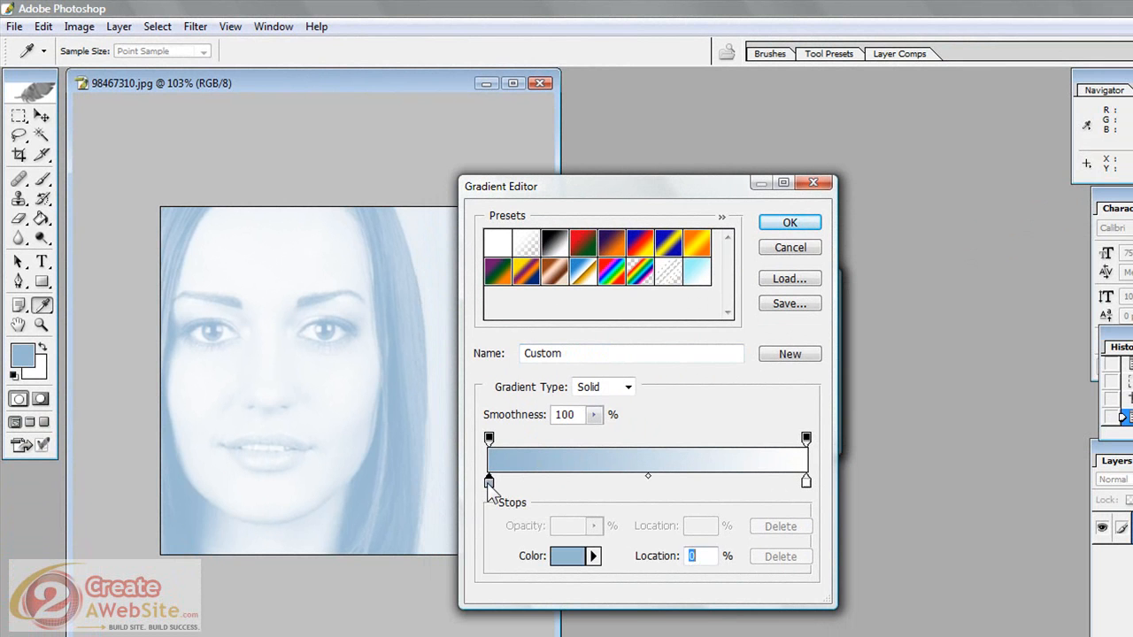
{"action": "double_click", "coordinate": [488, 482]}
{"action": "left_click_drag", "start_coordinate": [451, 440], "coordinate": [723, 278]}
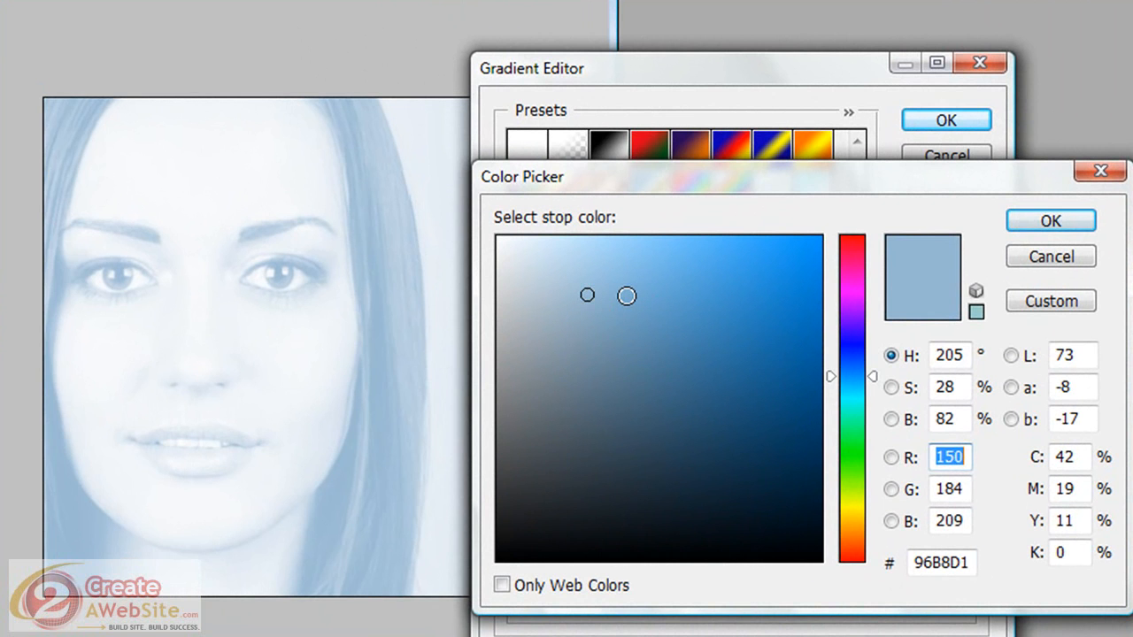
{"action": "left_click", "coordinate": [627, 295]}
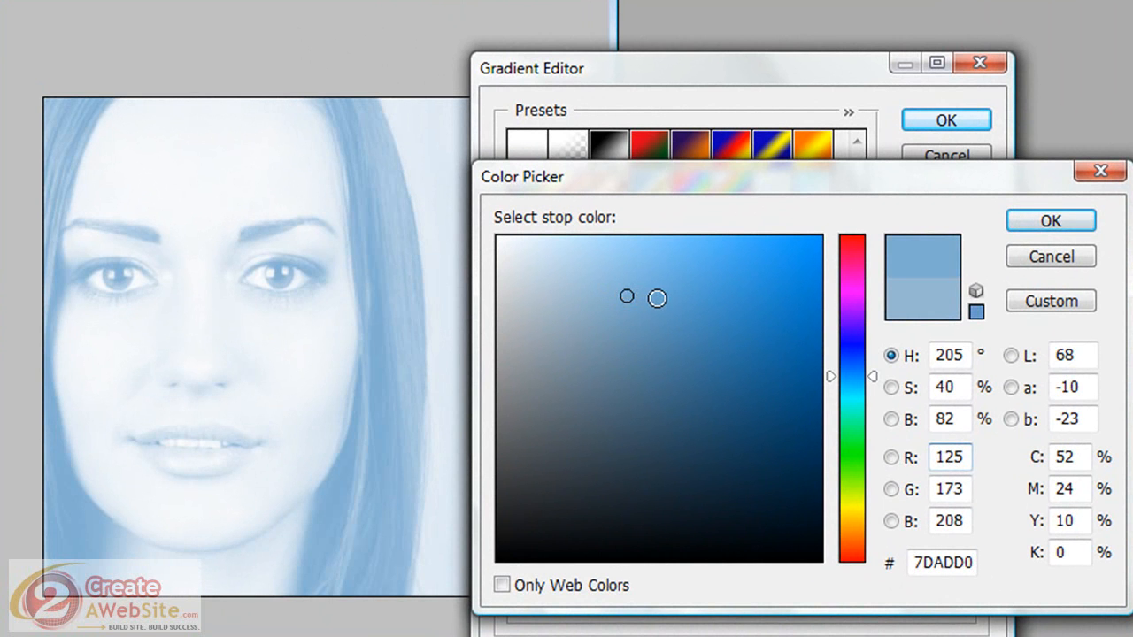
{"action": "left_click", "coordinate": [664, 296]}
{"action": "left_click", "coordinate": [697, 296]}
{"action": "left_click", "coordinate": [729, 295]}
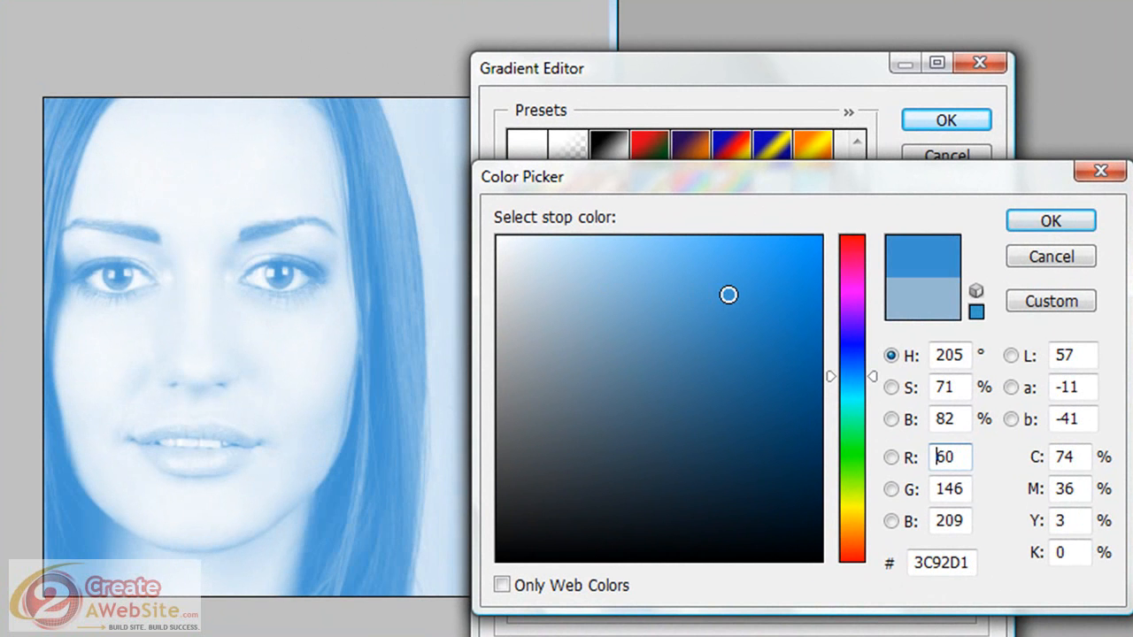
{"action": "left_click", "coordinate": [773, 295]}
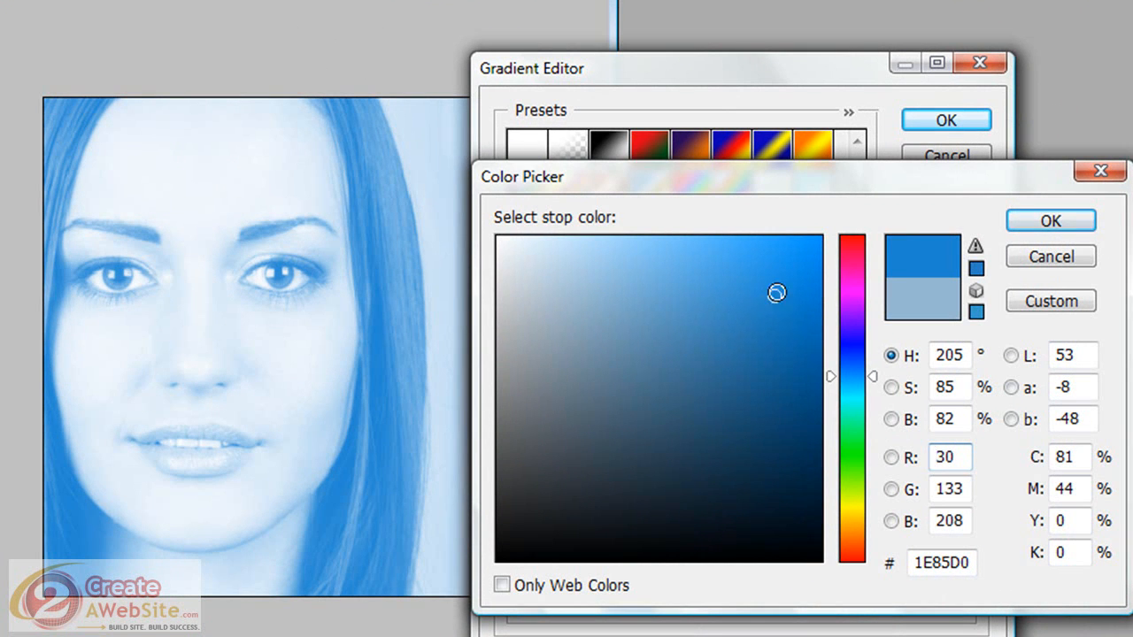
{"action": "left_click", "coordinate": [1049, 220]}
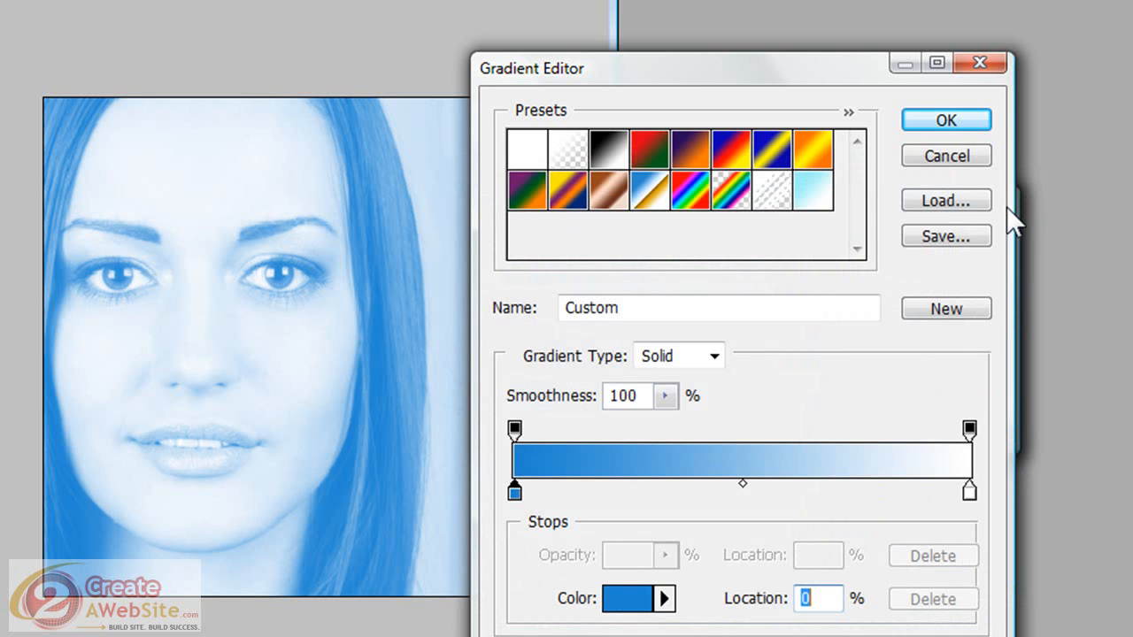
{"action": "left_click", "coordinate": [948, 113]}
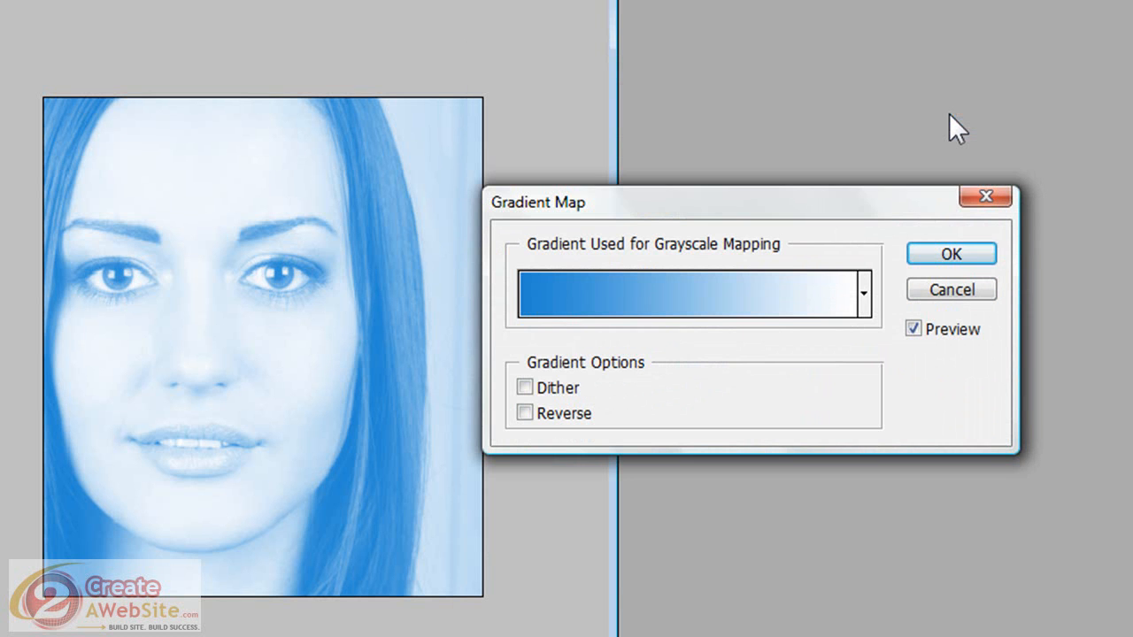
{"action": "left_click", "coordinate": [931, 252]}
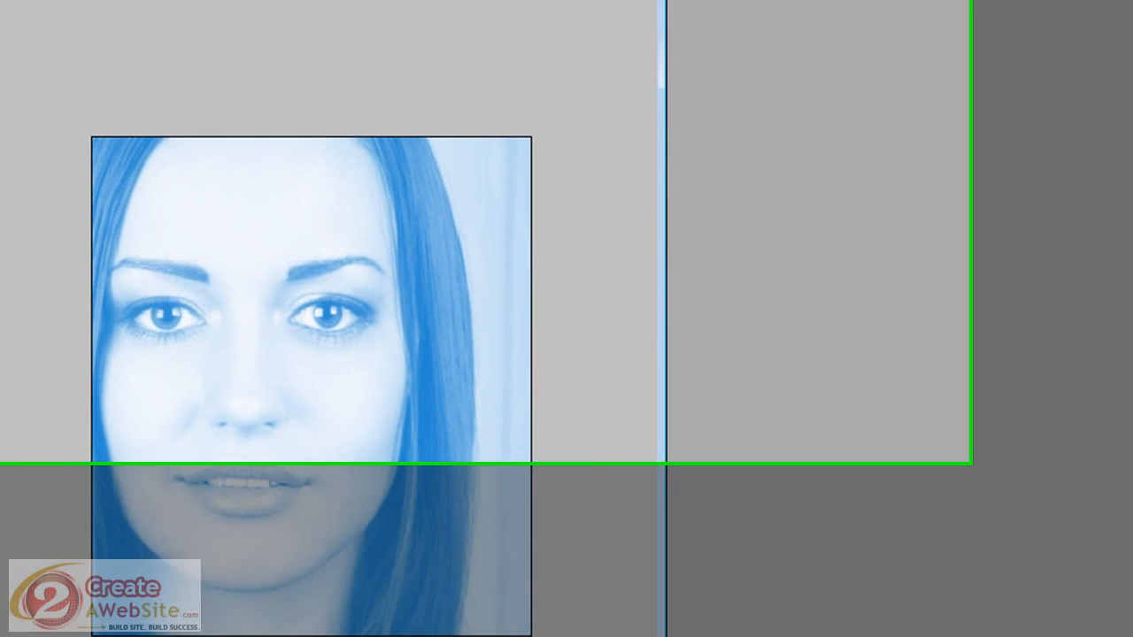
Create a new blank RGB document 850 pixels wide and 235 pixels high at 72 pixels/inch.
{"action": "left_click", "coordinate": [20, 38]}
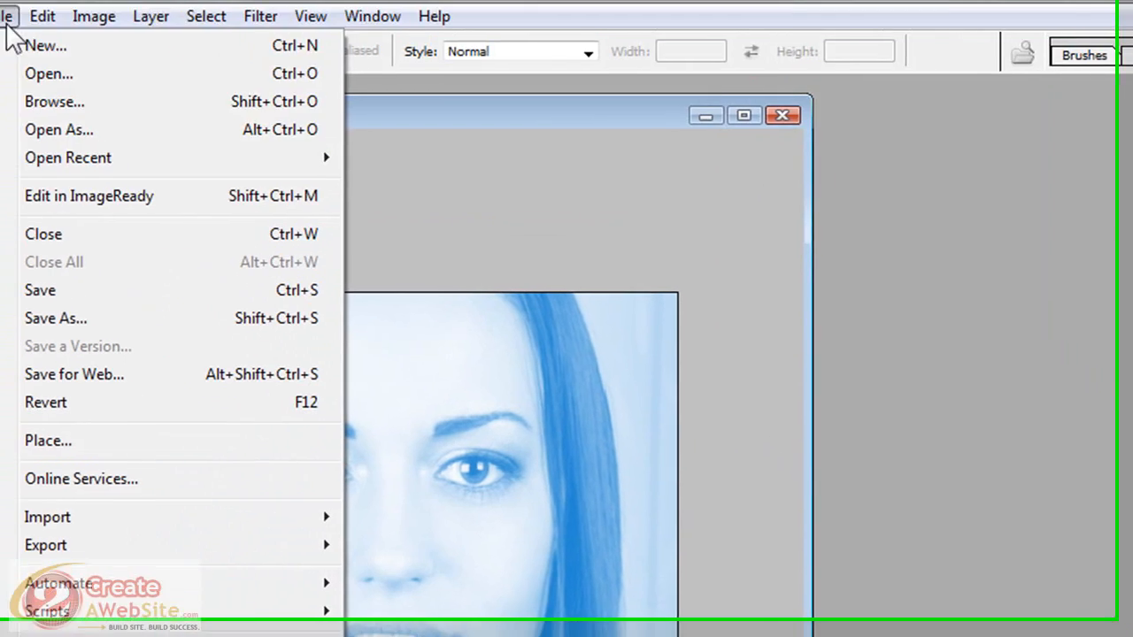
{"action": "left_click", "coordinate": [30, 66]}
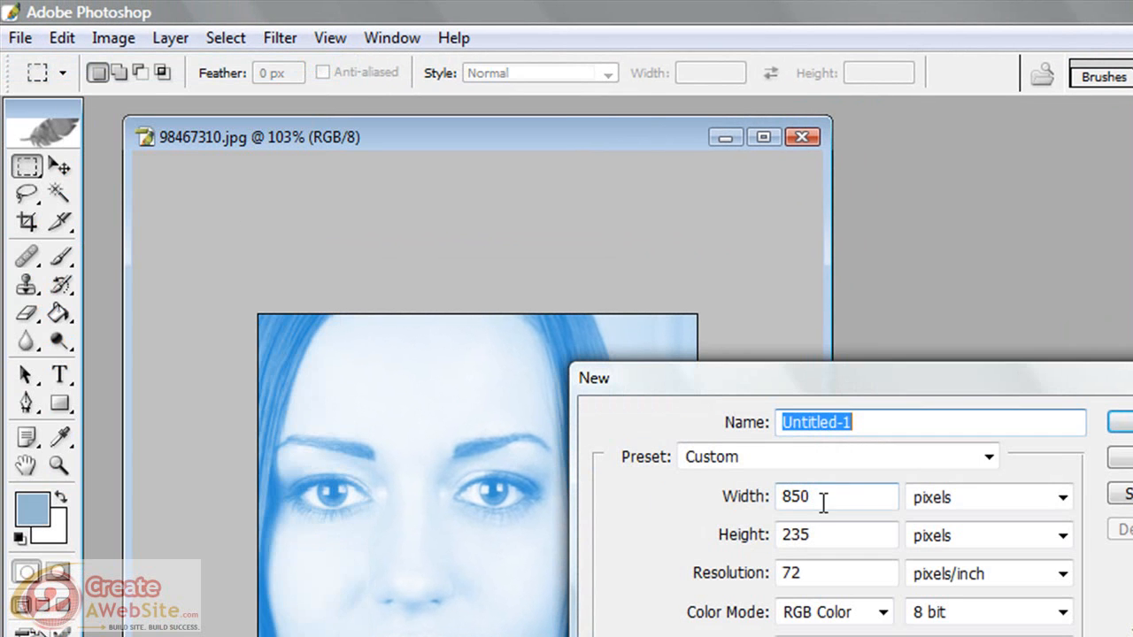
{"action": "left_click_drag", "start_coordinate": [834, 389], "coordinate": [740, 384]}
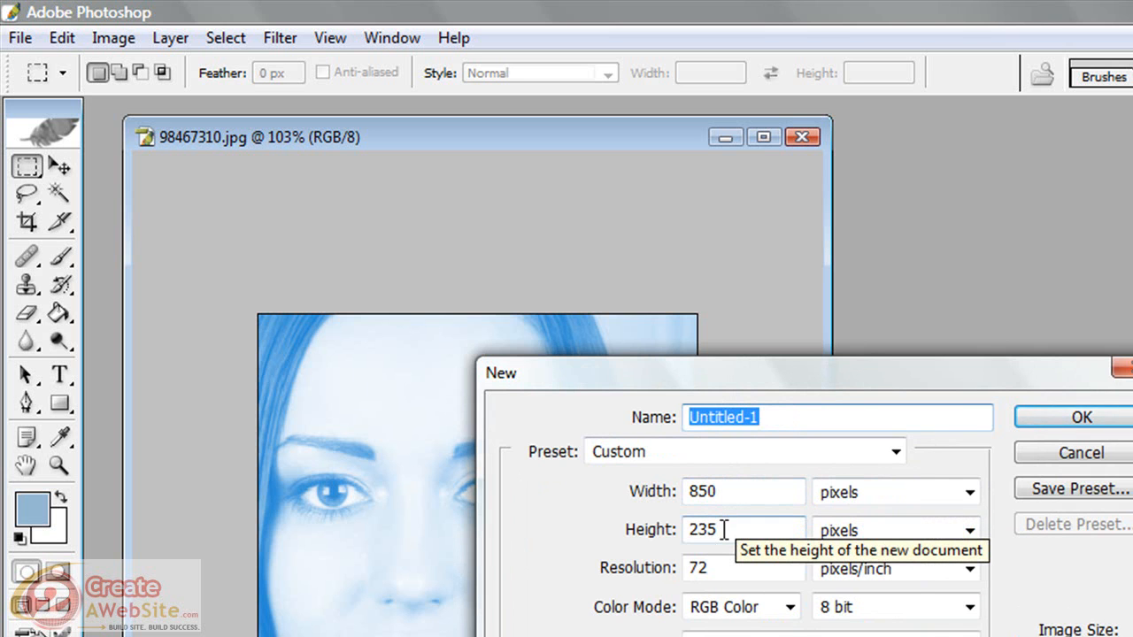
{"action": "left_click", "coordinate": [1085, 422]}
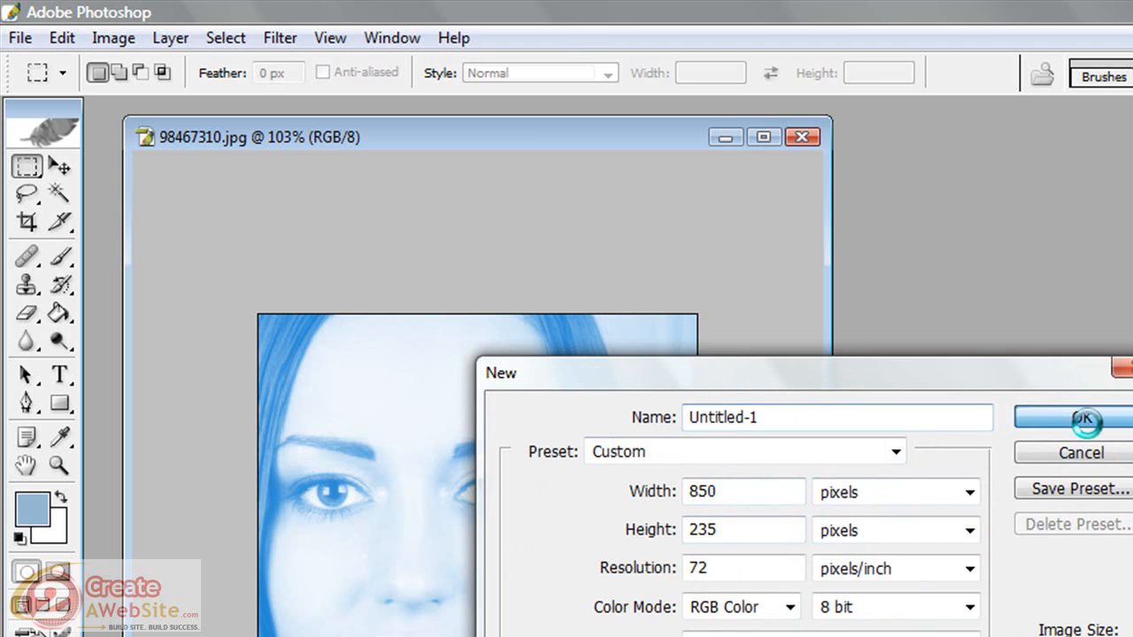
{"action": "left_click_drag", "start_coordinate": [843, 382], "coordinate": [819, 368]}
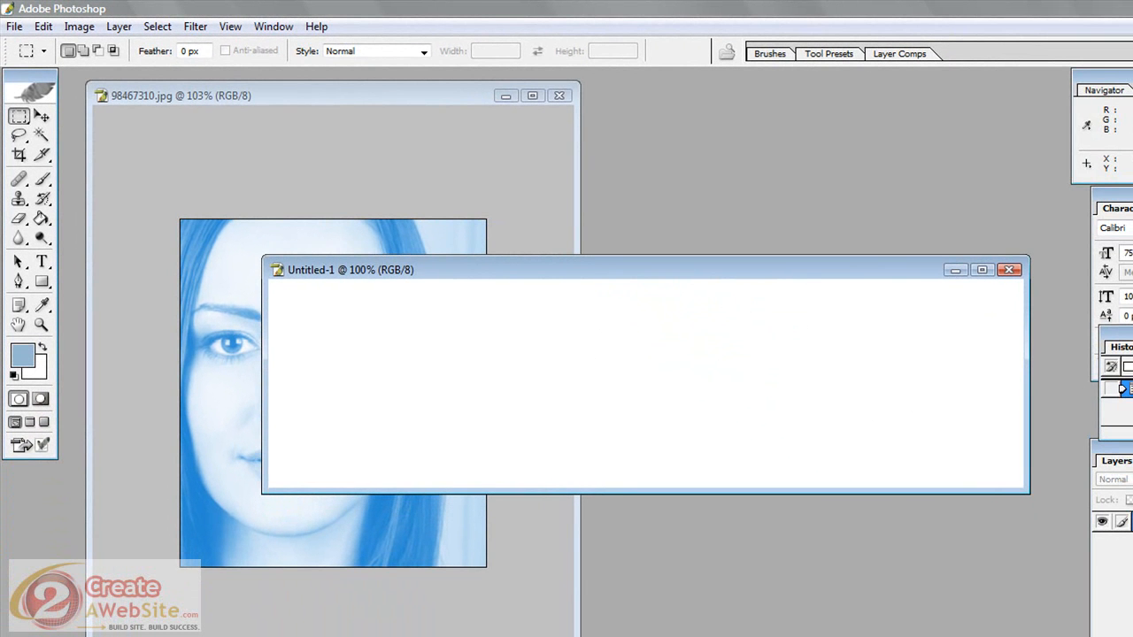
Convert the blank document's background into a regular layer, and reposition the document window and the Layers palette.
{"action": "double_click", "coordinate": [1132, 522]}
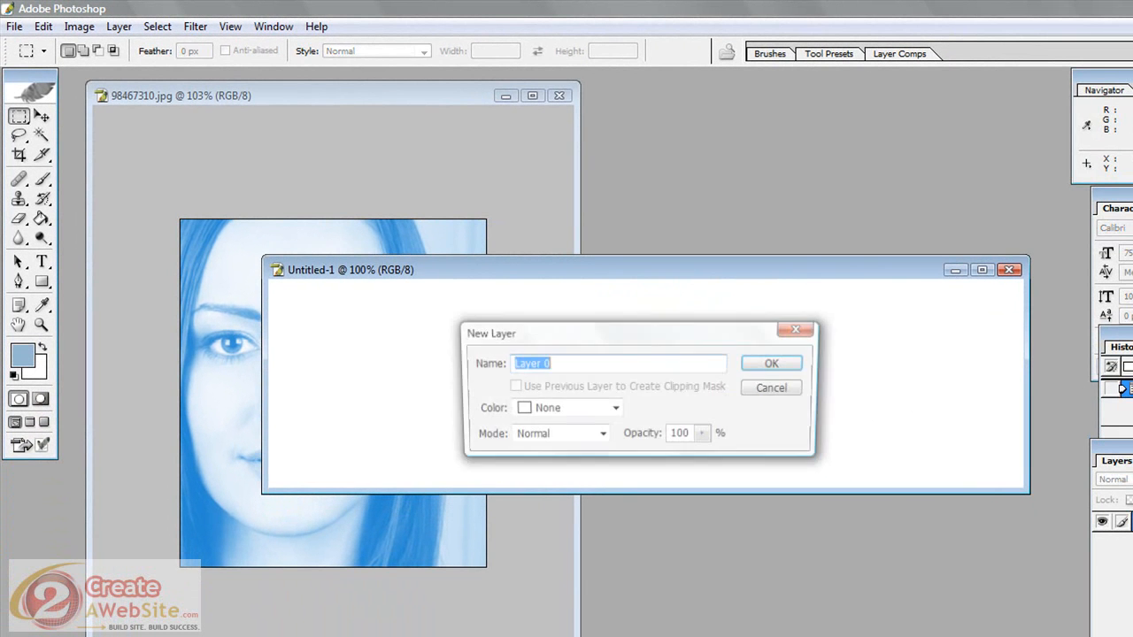
{"action": "left_click", "coordinate": [775, 366]}
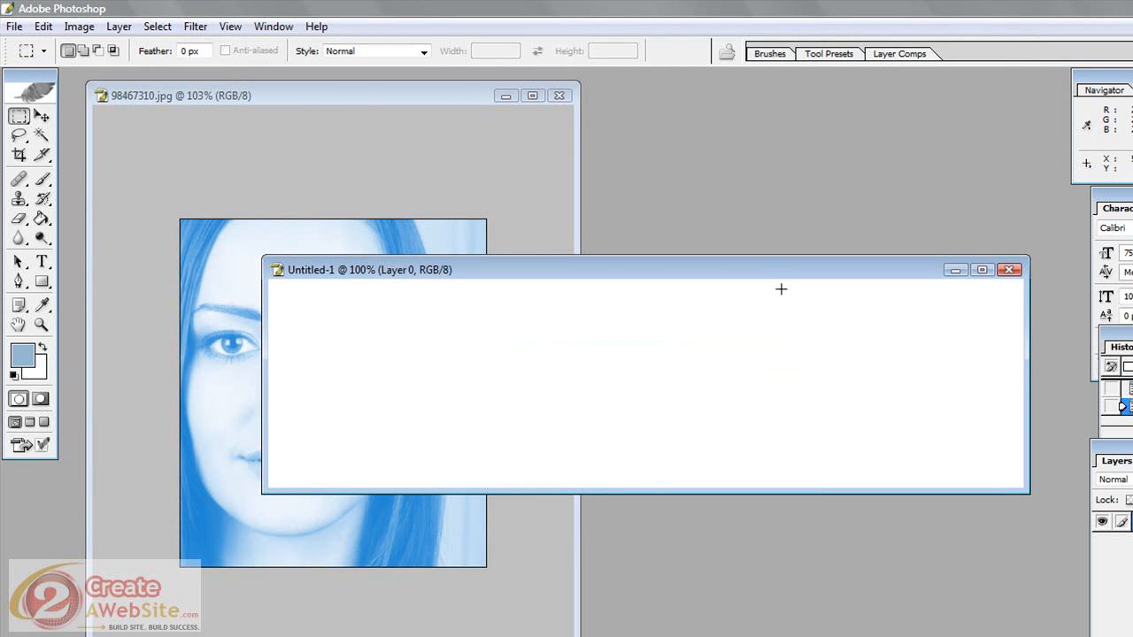
{"action": "left_click_drag", "start_coordinate": [776, 275], "coordinate": [695, 306]}
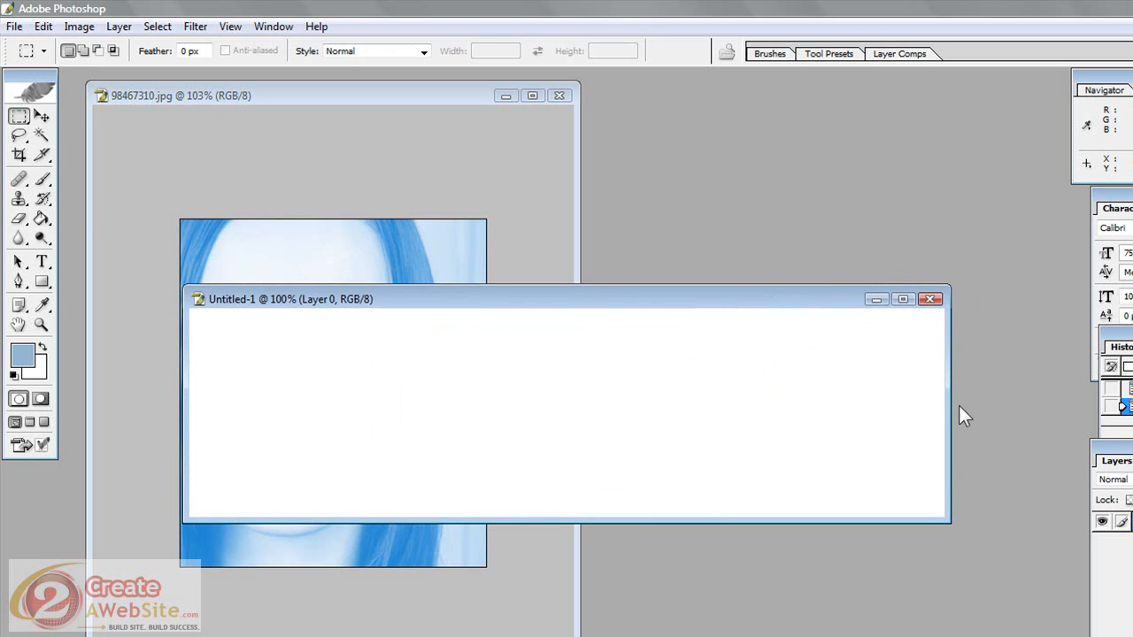
{"action": "left_click_drag", "start_coordinate": [767, 299], "coordinate": [796, 345]}
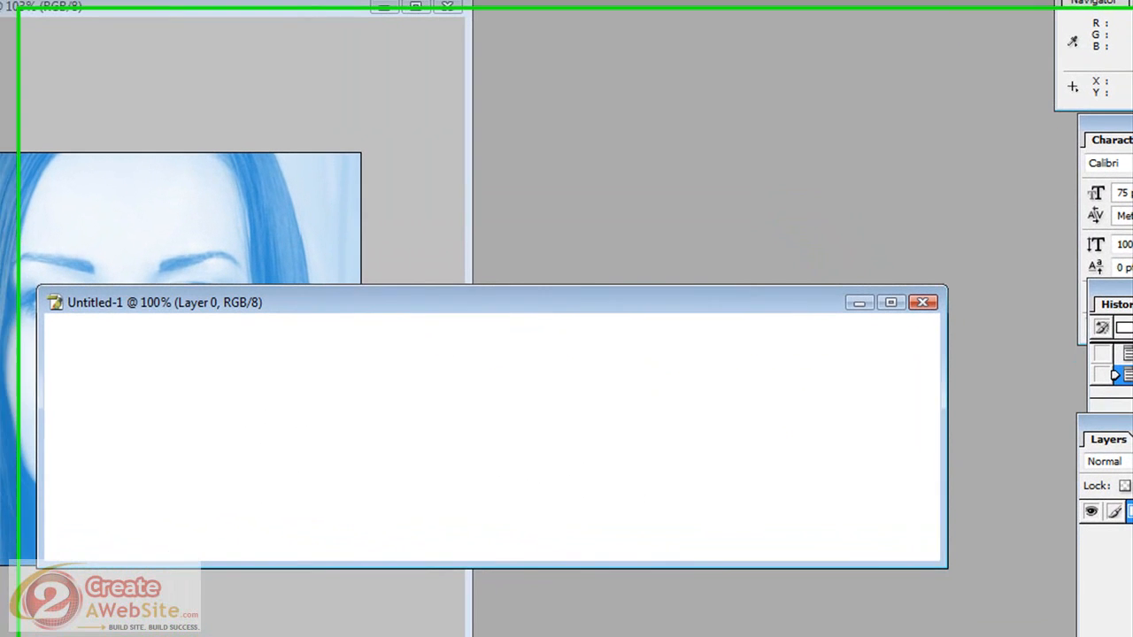
{"action": "left_click_drag", "start_coordinate": [1128, 418], "coordinate": [805, 37]}
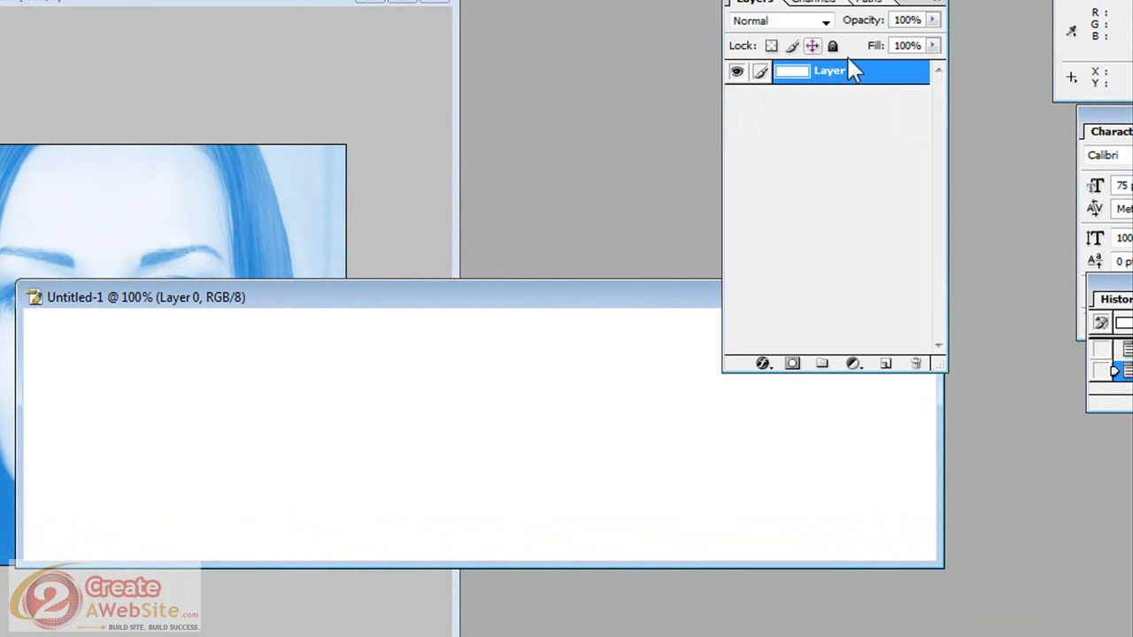
Add a Color Overlay layer style to the blank document's layer, moving the style dialog aside.
{"action": "right_click", "coordinate": [866, 77]}
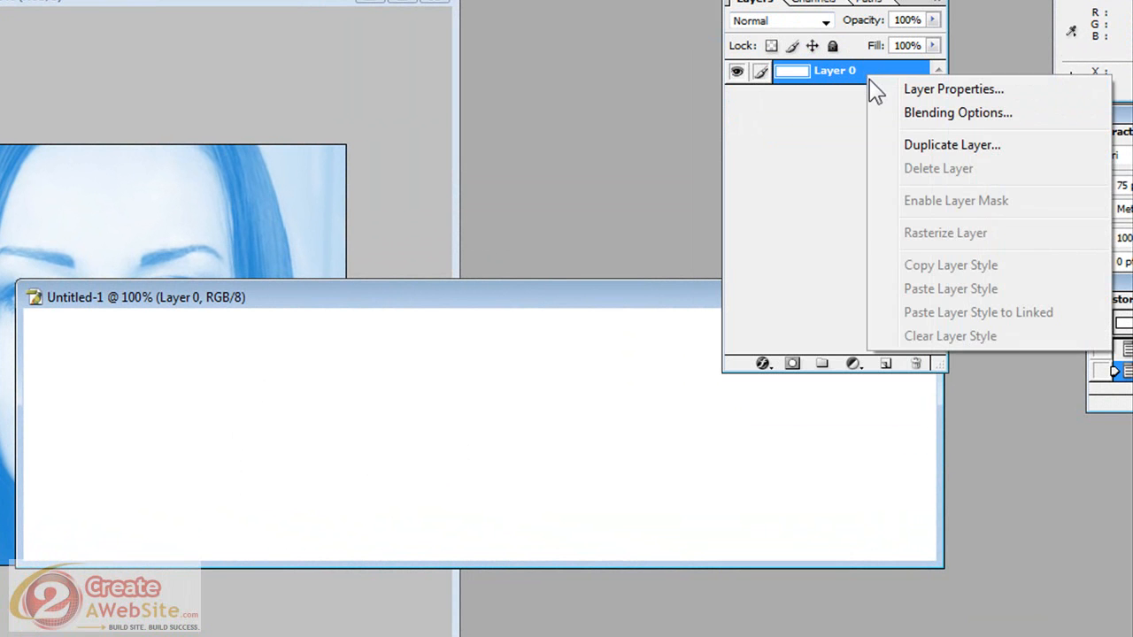
{"action": "left_click", "coordinate": [894, 119]}
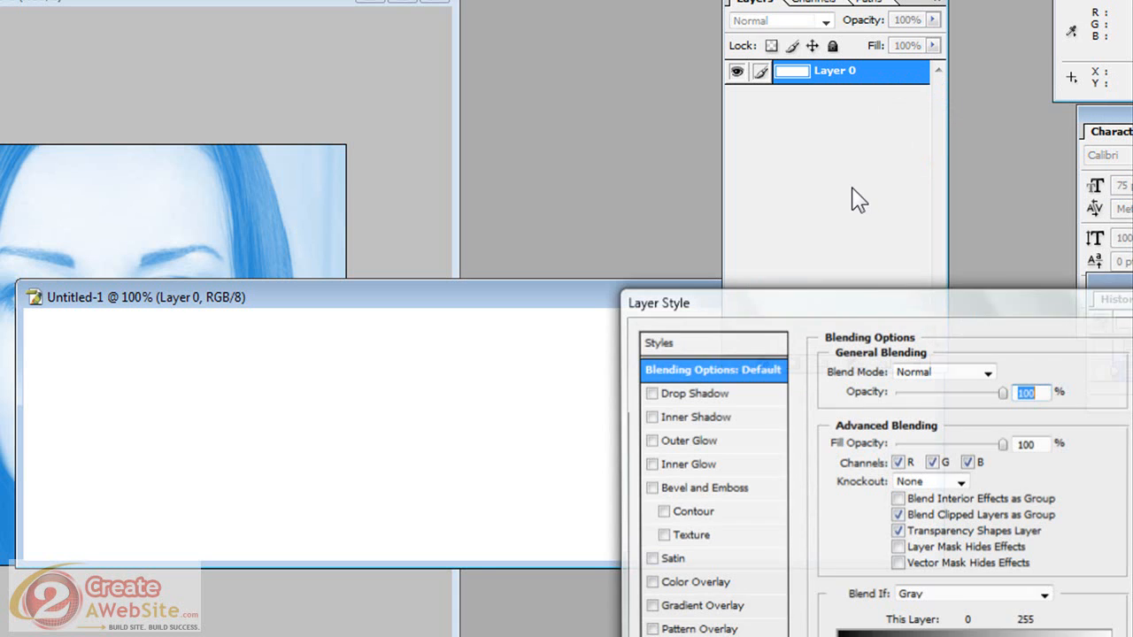
{"action": "left_click_drag", "start_coordinate": [771, 309], "coordinate": [395, 135]}
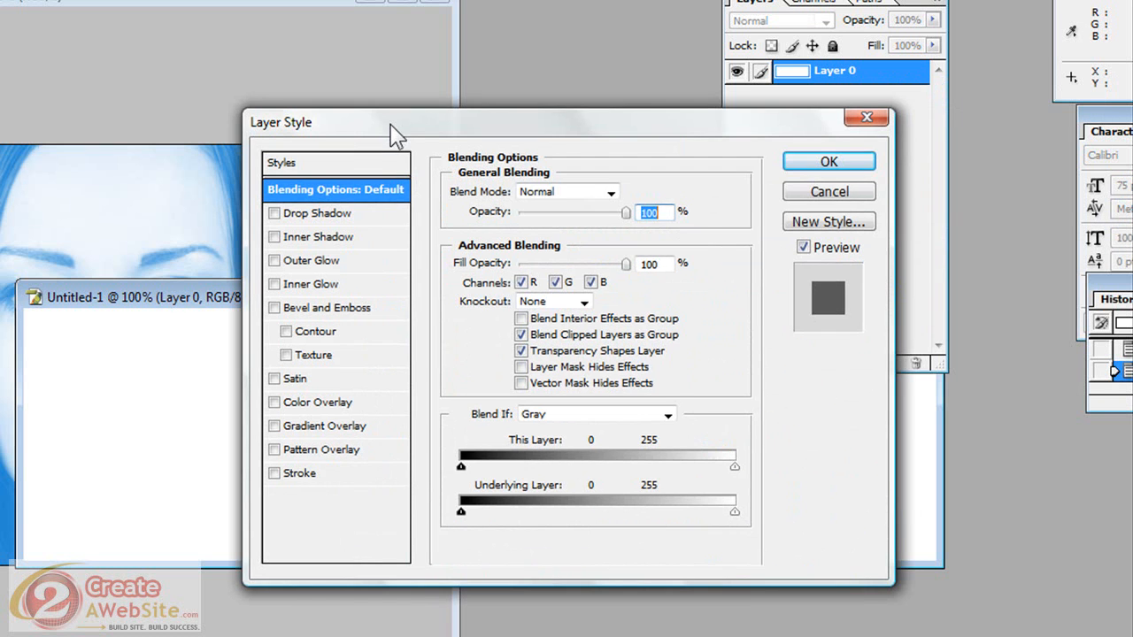
{"action": "left_click", "coordinate": [276, 402]}
{"action": "left_click", "coordinate": [303, 407]}
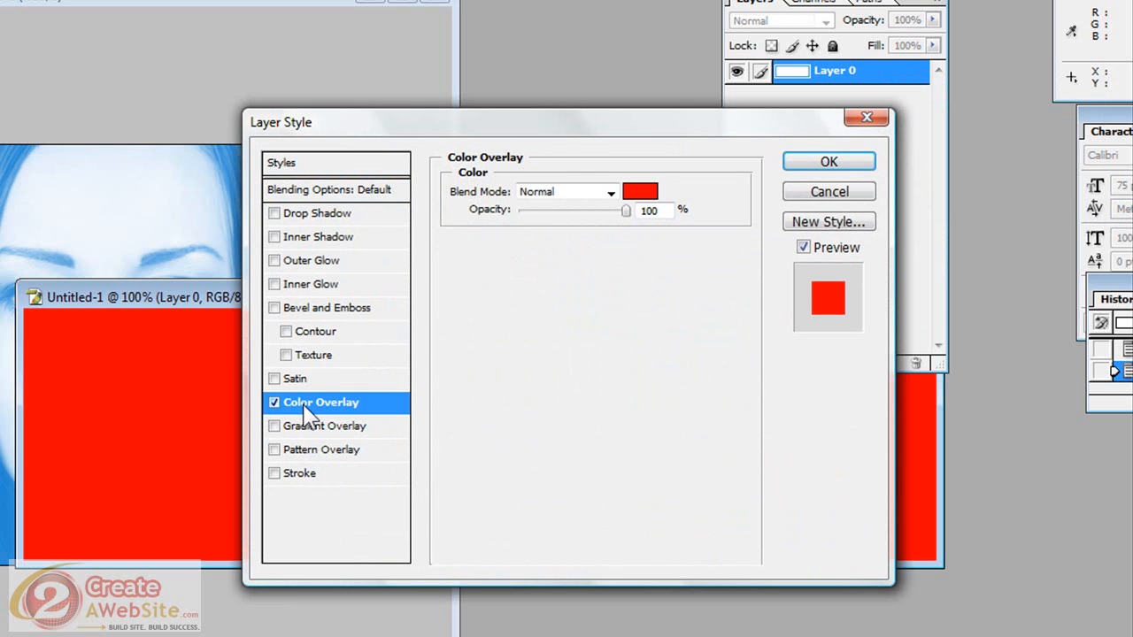
Set the overlay color to light blue C2DEF2 sampled from the portrait's pale background edge, and apply the layer style.
{"action": "left_click_drag", "start_coordinate": [635, 126], "coordinate": [471, 372]}
{"action": "left_click", "coordinate": [474, 421]}
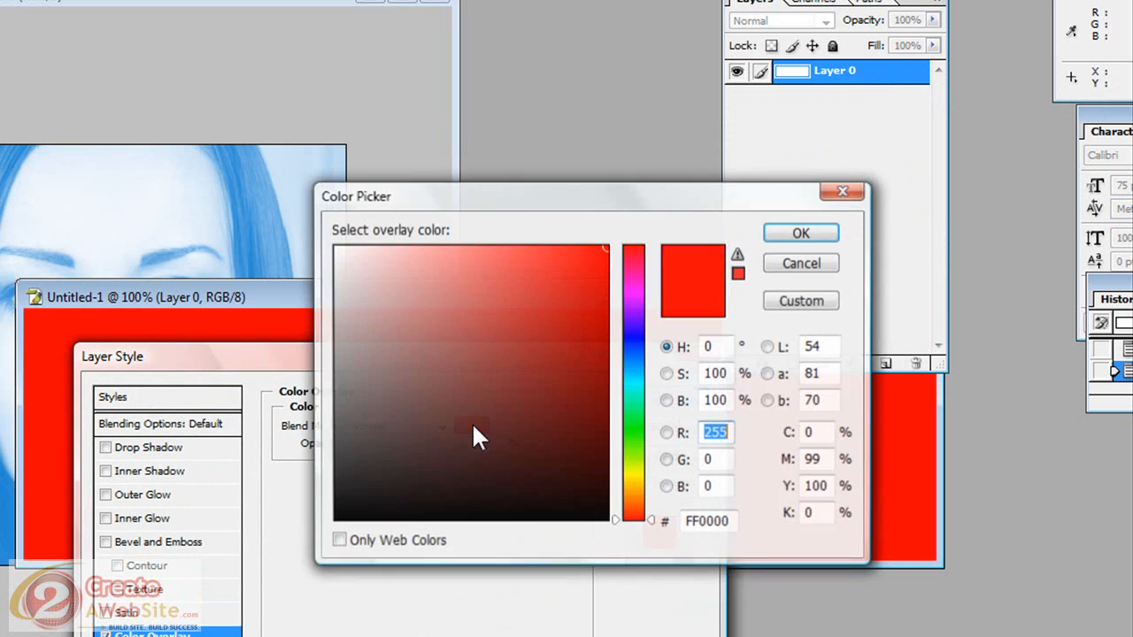
{"action": "left_click_drag", "start_coordinate": [430, 203], "coordinate": [661, 276]}
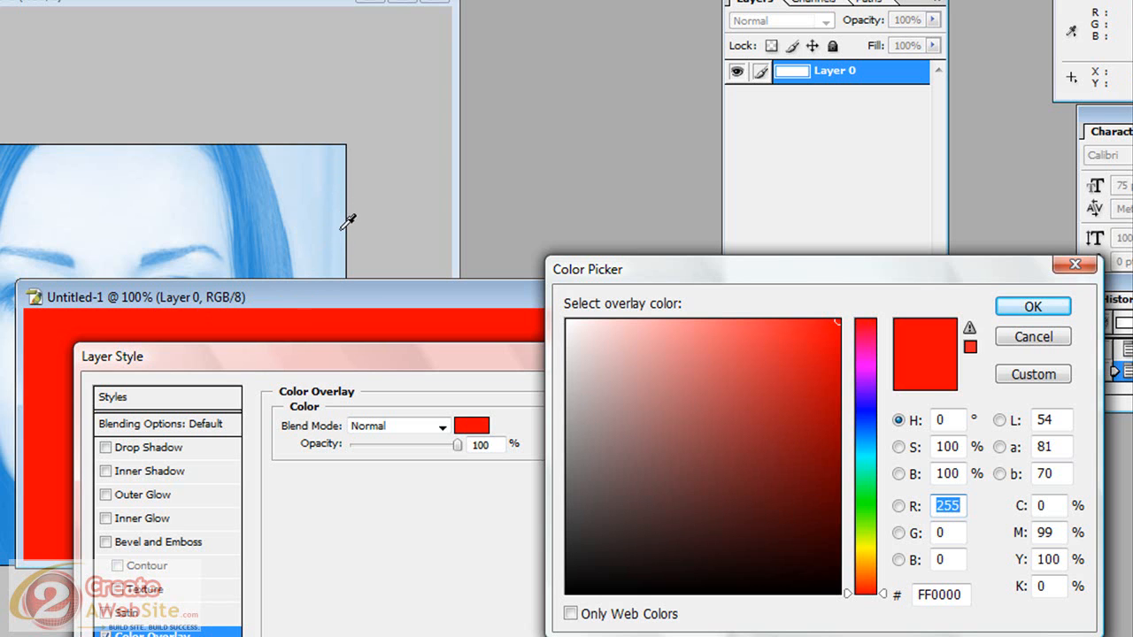
{"action": "left_click", "coordinate": [342, 229]}
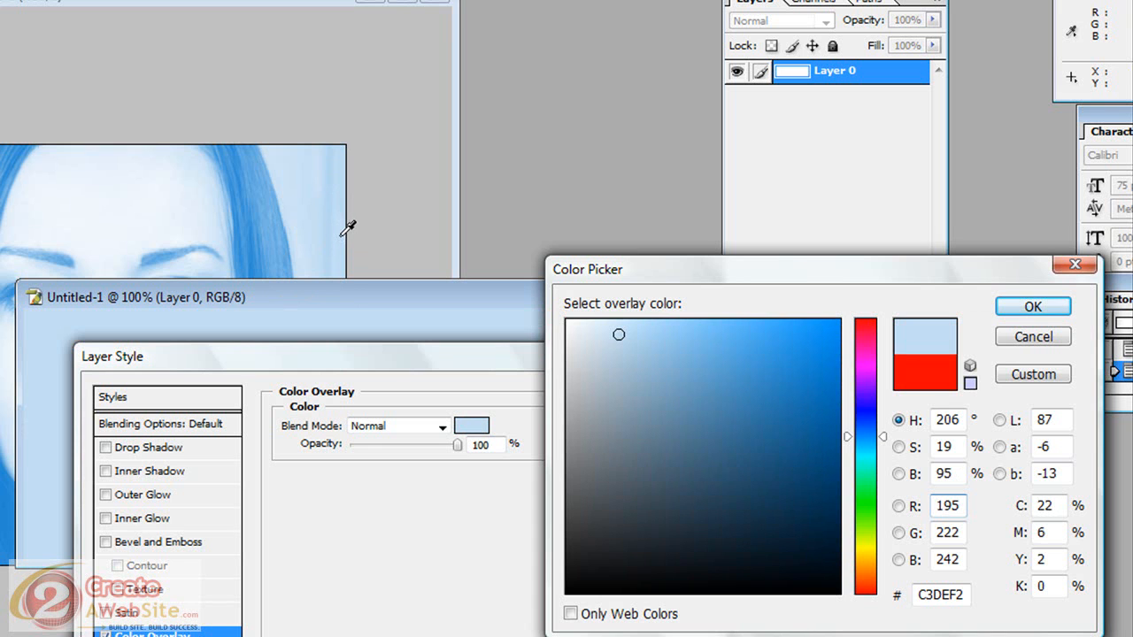
{"action": "left_click", "coordinate": [342, 235]}
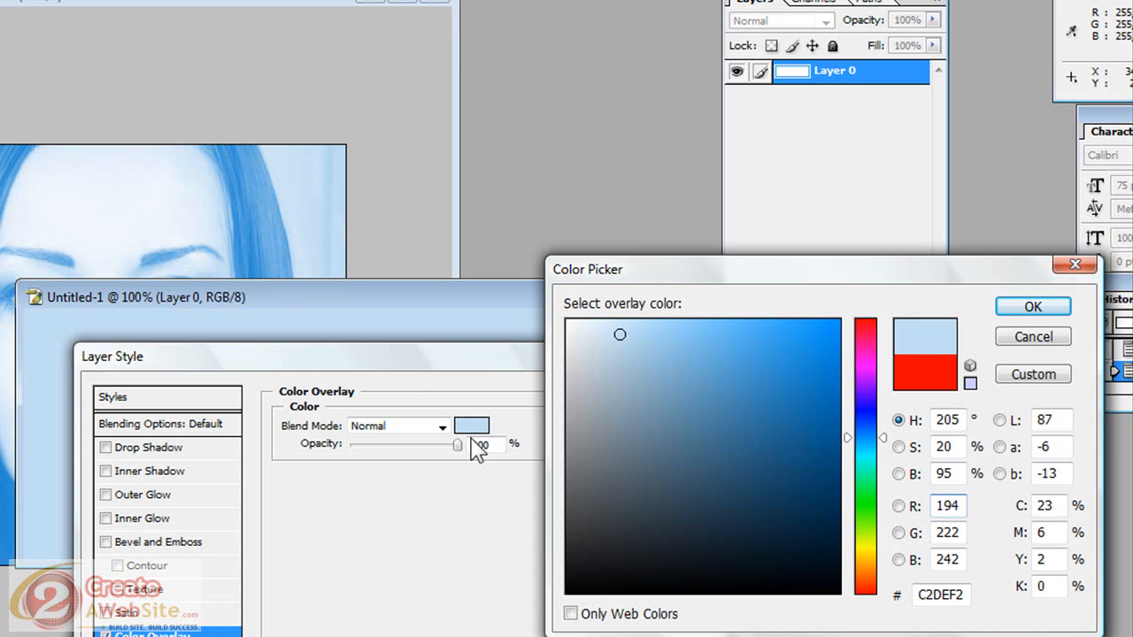
{"action": "left_click", "coordinate": [1033, 307]}
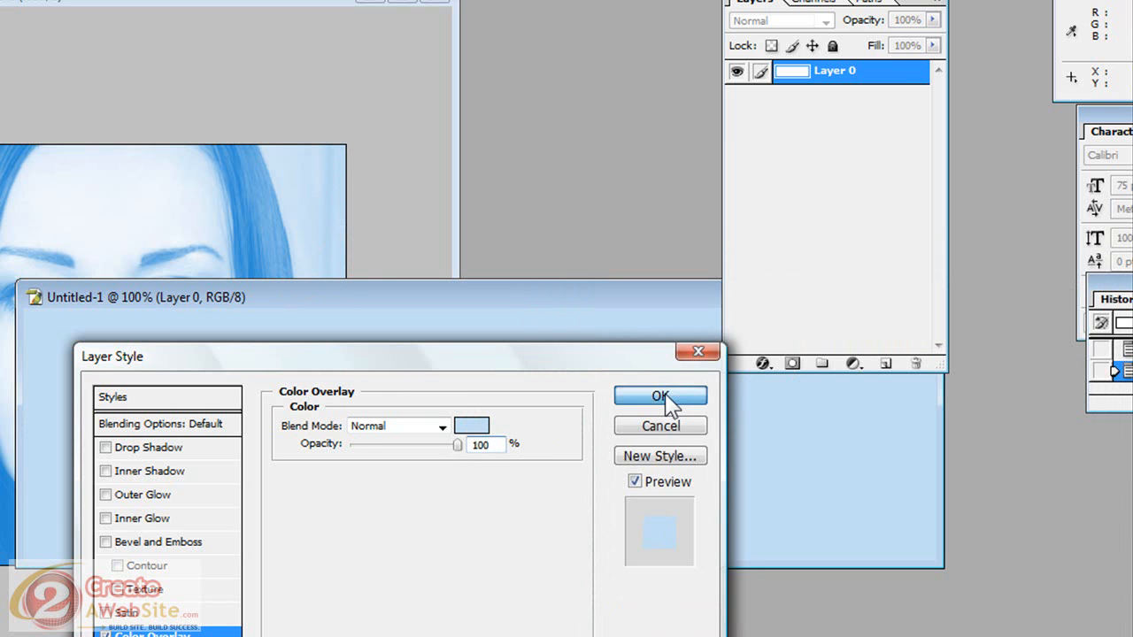
{"action": "left_click", "coordinate": [657, 399]}
Close the Layers palette and reposition the light-blue header document so the portrait's face is less covered.
{"action": "left_click_drag", "start_coordinate": [323, 296], "coordinate": [343, 232]}
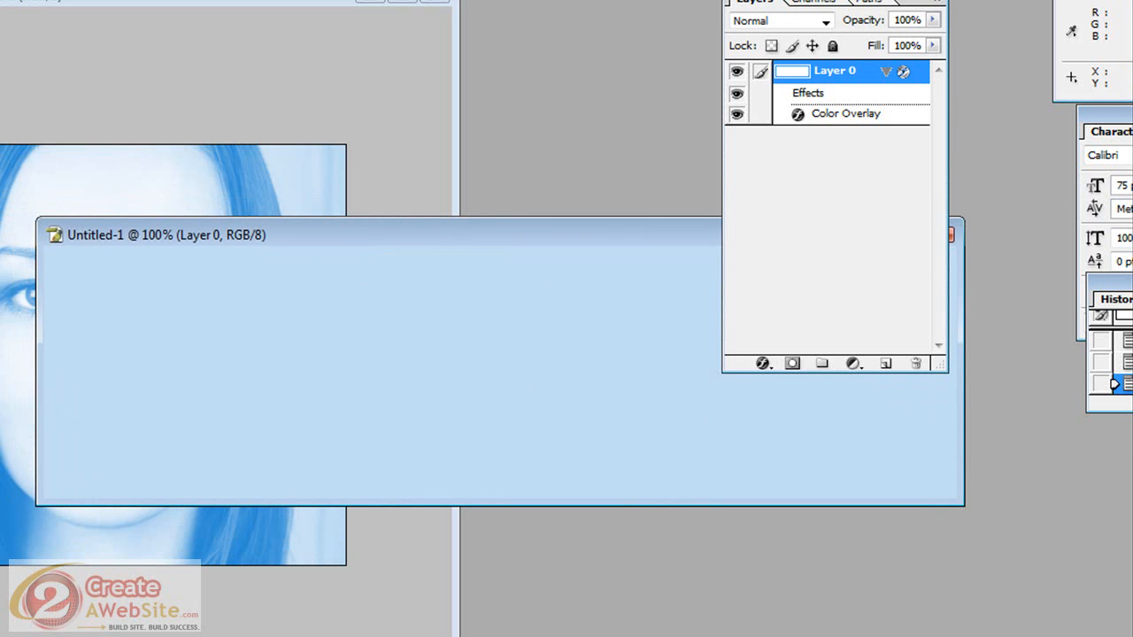
{"action": "left_click", "coordinate": [938, 1]}
{"action": "left_click_drag", "start_coordinate": [661, 238], "coordinate": [703, 298]}
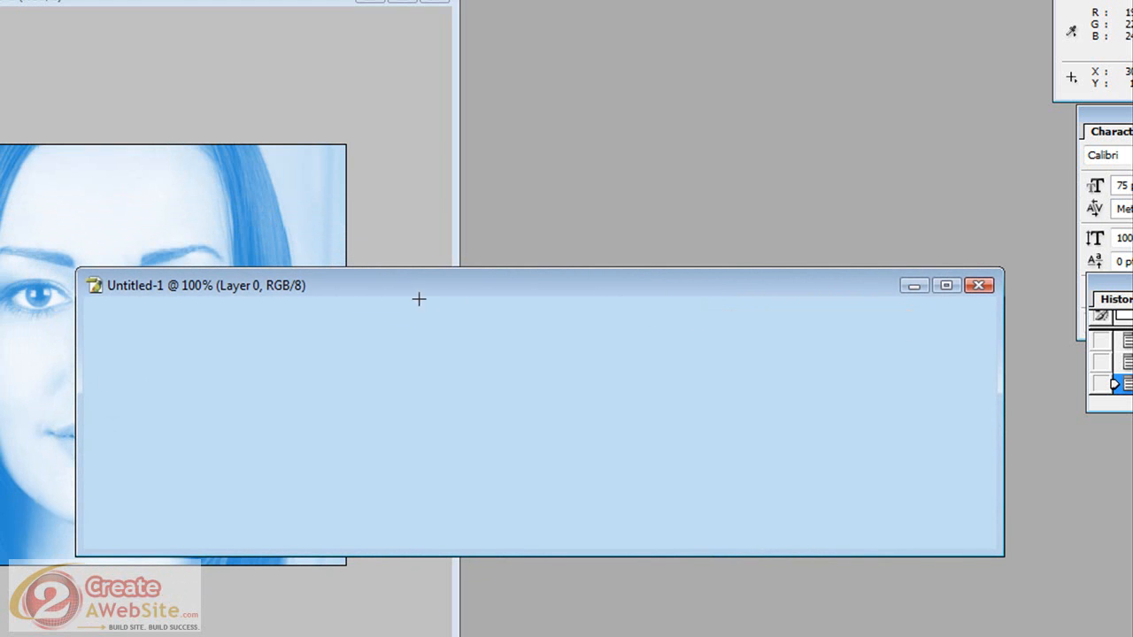
{"action": "left_click_drag", "start_coordinate": [427, 289], "coordinate": [458, 246]}
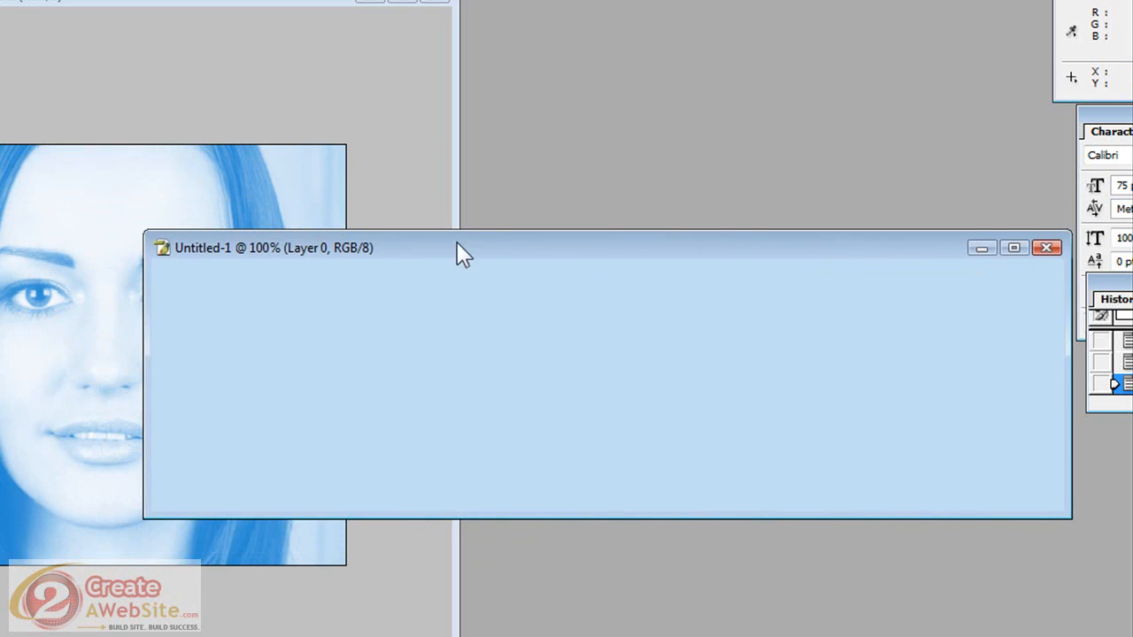
Resize the tinted portrait to a height of 240 pixels with proportions constrained.
{"action": "left_click", "coordinate": [218, 100]}
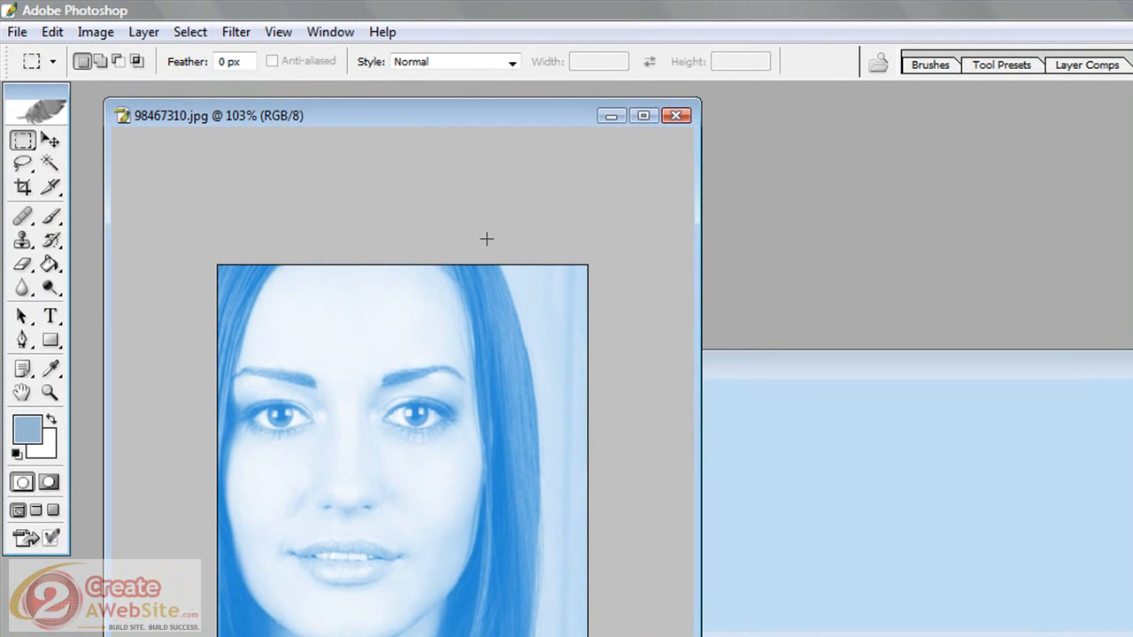
{"action": "left_click", "coordinate": [97, 33]}
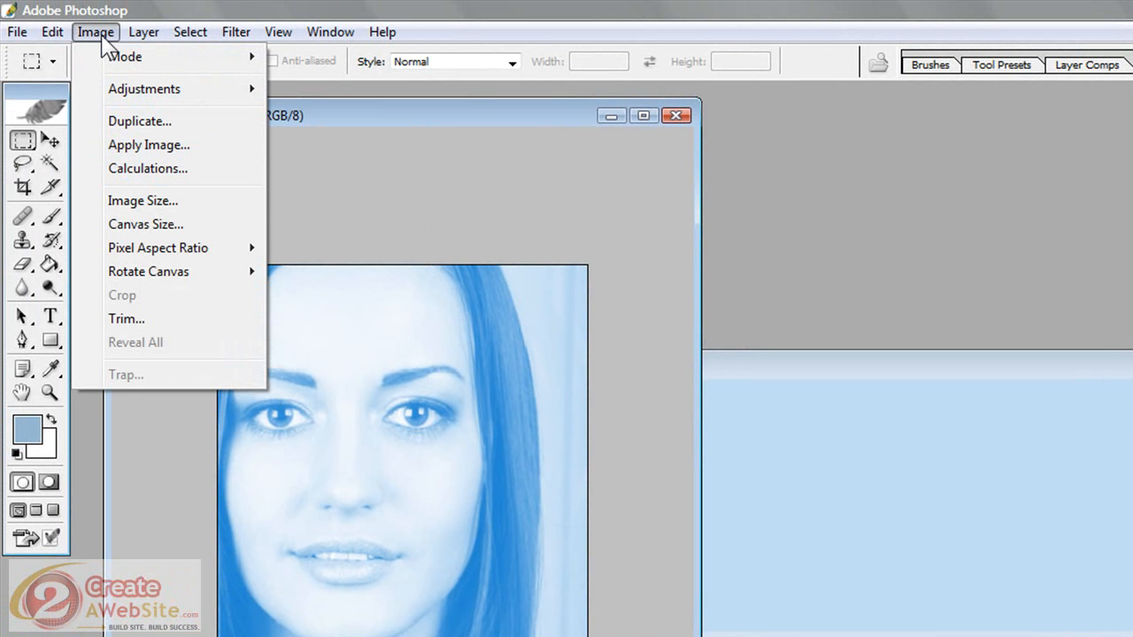
{"action": "left_click", "coordinate": [143, 201]}
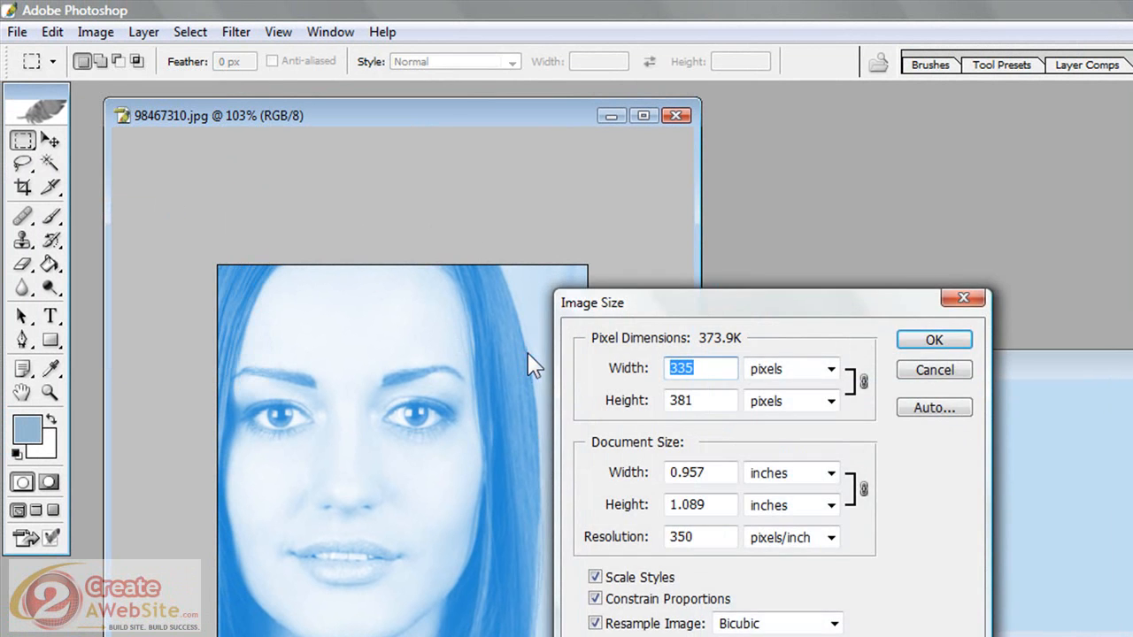
{"action": "left_click_drag", "start_coordinate": [713, 398], "coordinate": [672, 404]}
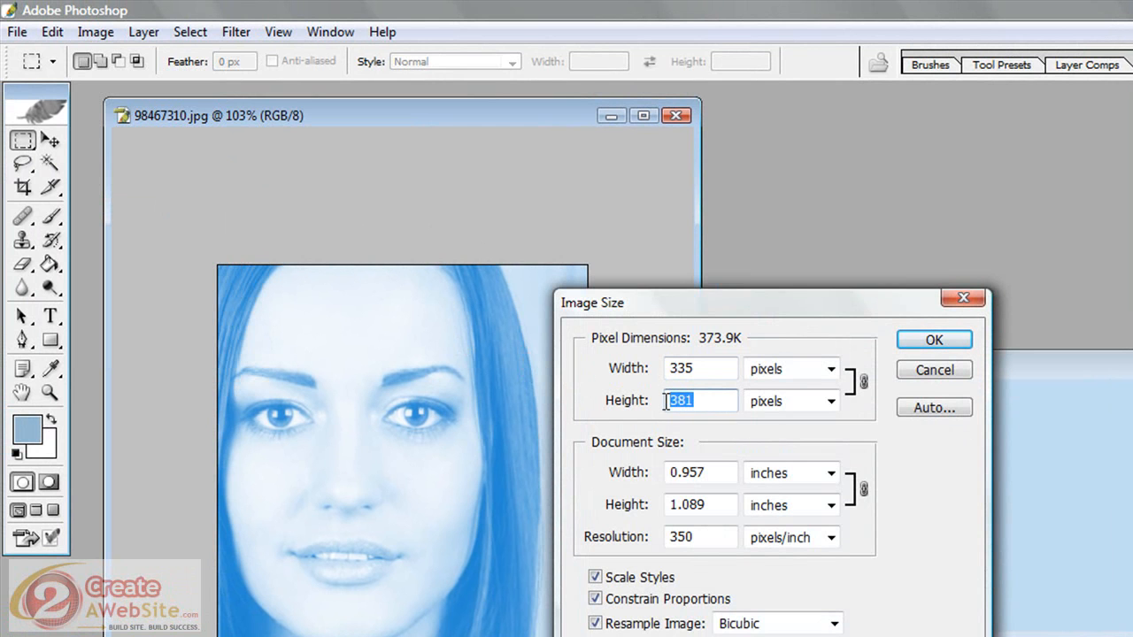
{"action": "type", "text": "2"}
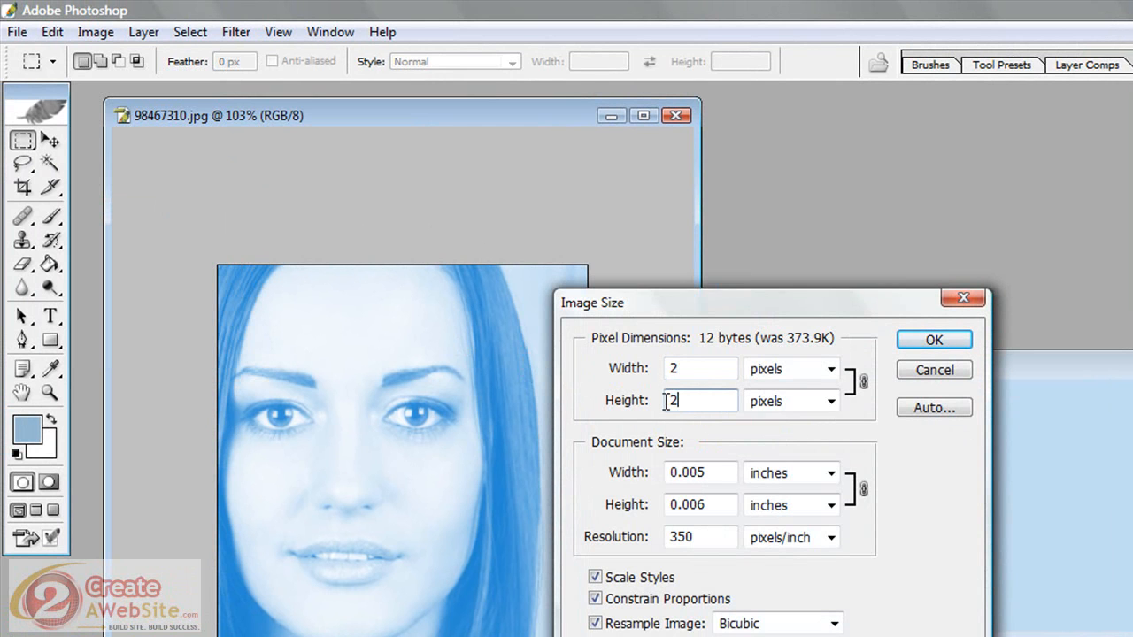
{"action": "type", "text": "40"}
{"action": "left_click", "coordinate": [695, 367]}
{"action": "left_click", "coordinate": [692, 400]}
{"action": "left_click", "coordinate": [935, 341]}
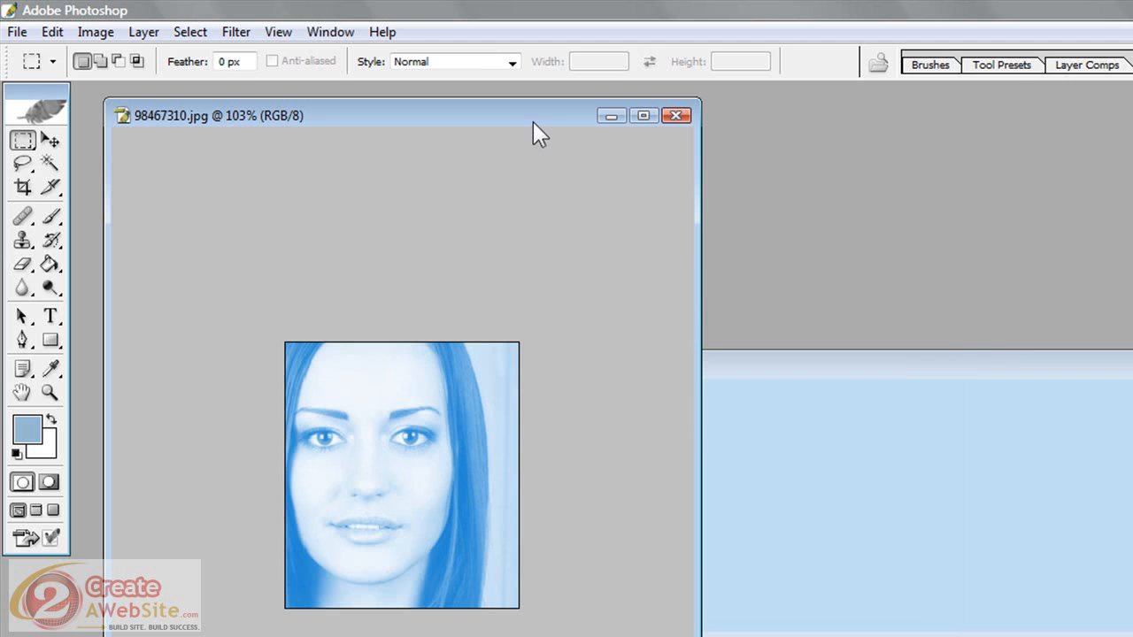
Copy the resized portrait into the header document with the Move tool, placing it flush against the canvas's left edge.
{"action": "left_click_drag", "start_coordinate": [532, 122], "coordinate": [484, 136]}
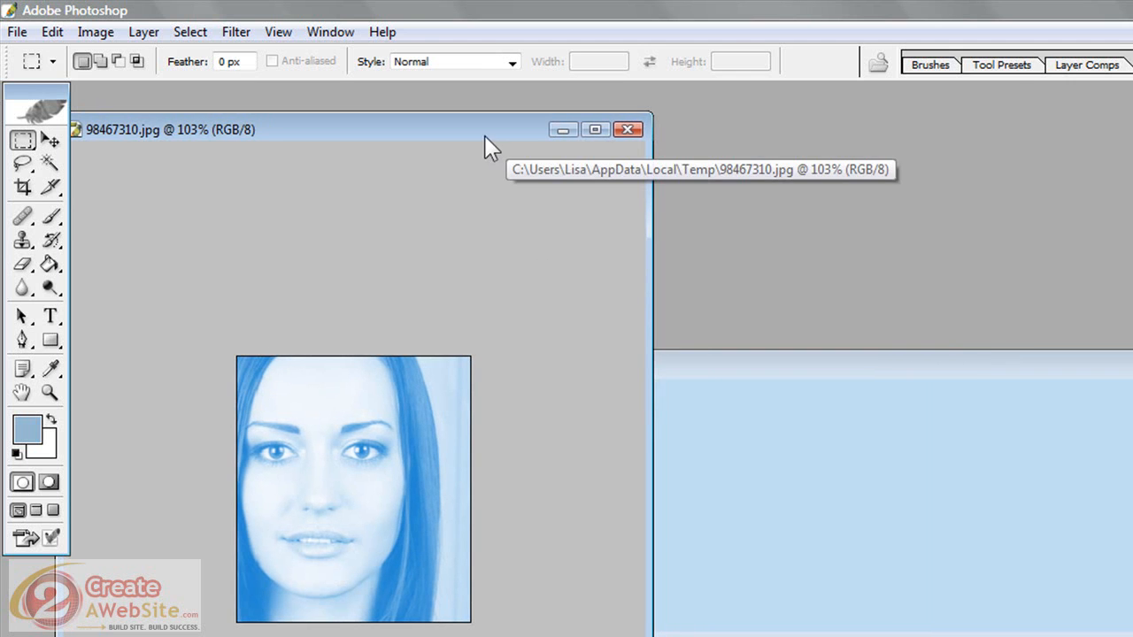
{"action": "left_click", "coordinate": [50, 142]}
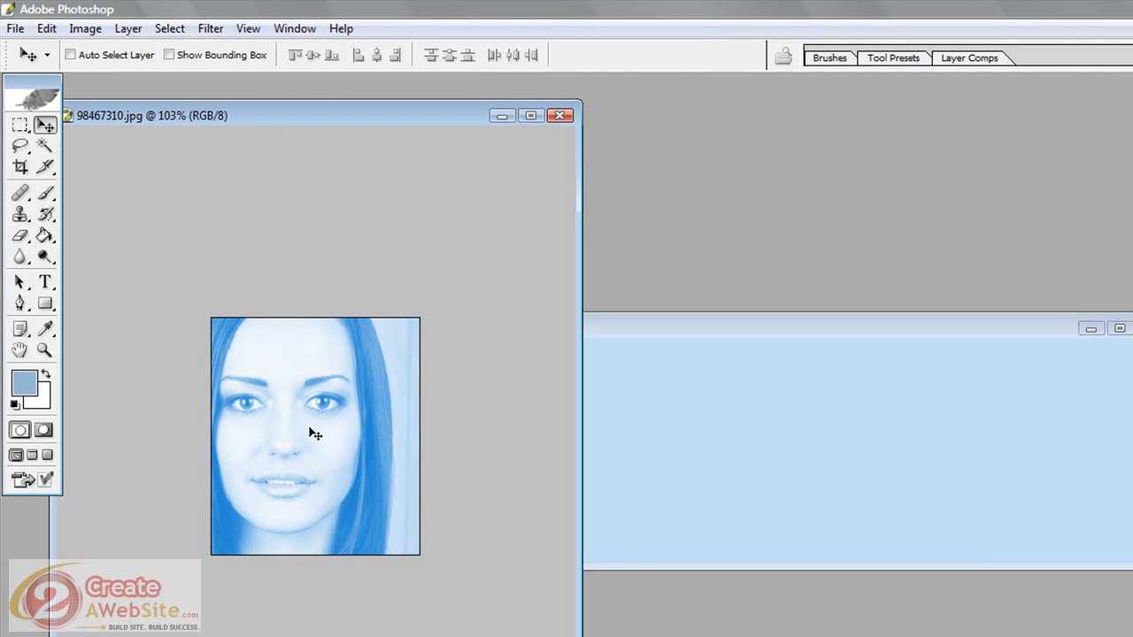
{"action": "left_click_drag", "start_coordinate": [311, 434], "coordinate": [440, 460]}
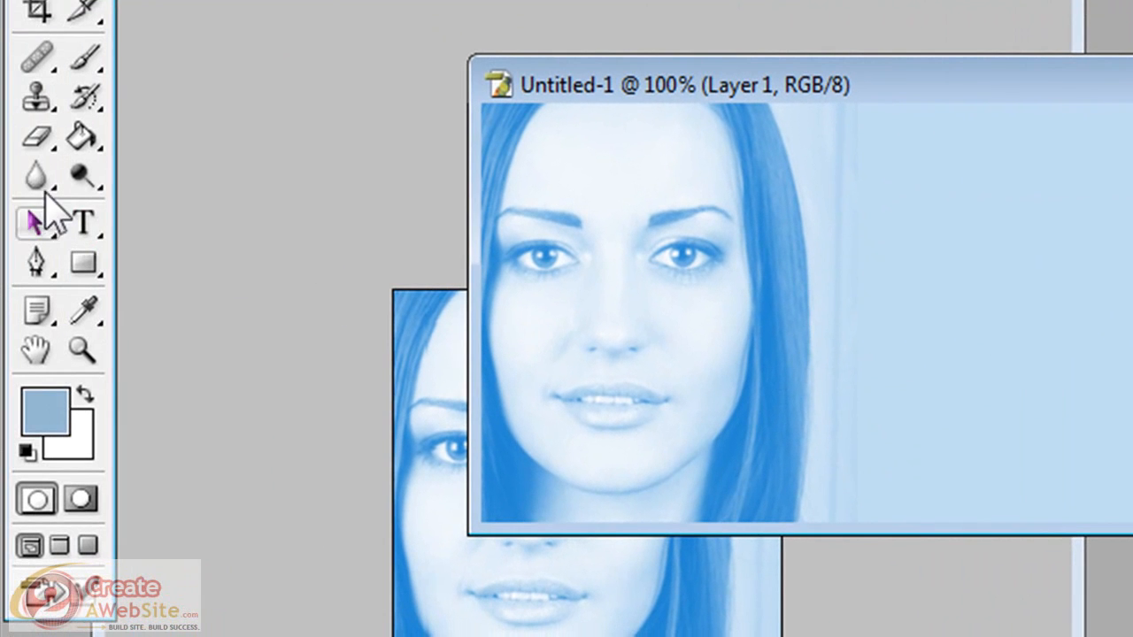
Soften the seam between the portrait's right edge and the light-blue background with the Blur tool.
{"action": "left_click", "coordinate": [37, 177]}
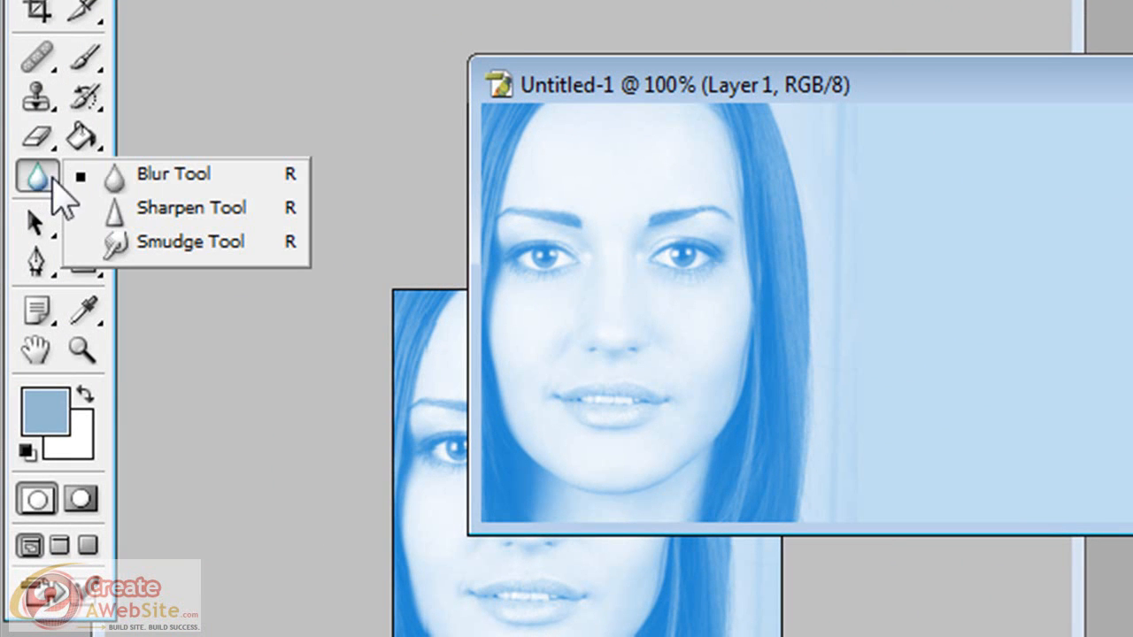
{"action": "left_click", "coordinate": [128, 175]}
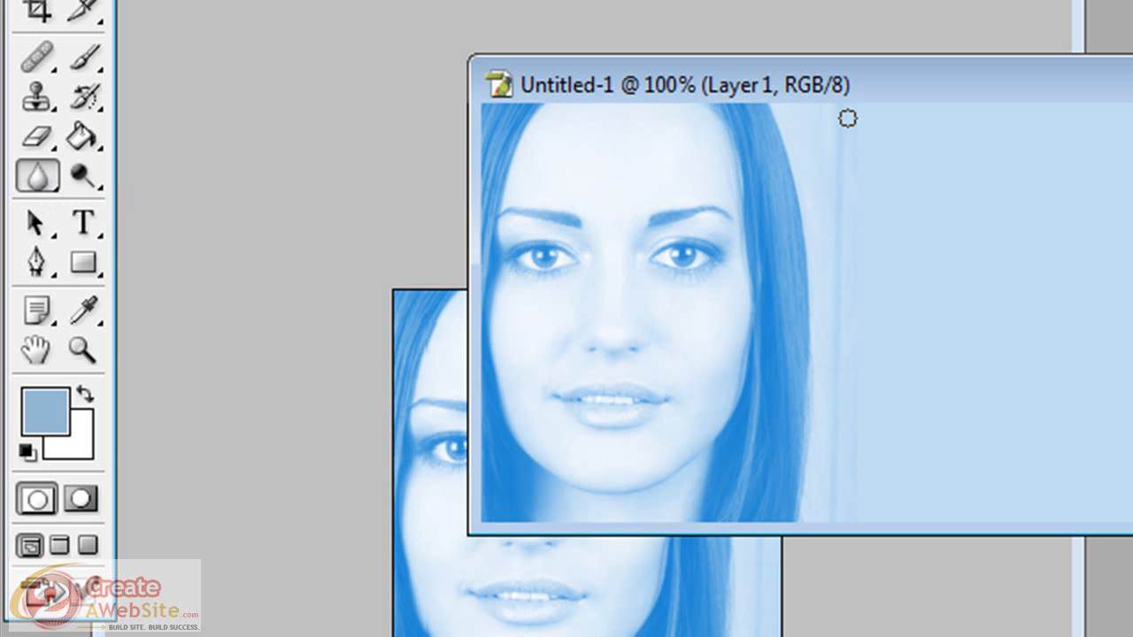
{"action": "mouse_move", "coordinate": [854, 126]}
{"action": "left_mouse_down"}
{"action": "mouse_move", "coordinate": [865, 300]}
{"action": "mouse_move", "coordinate": [852, 516]}
{"action": "mouse_move", "coordinate": [868, 375]}
{"action": "mouse_move", "coordinate": [861, 469]}
{"action": "mouse_move", "coordinate": [848, 120]}
{"action": "mouse_move", "coordinate": [834, 247]}
{"action": "mouse_move", "coordinate": [849, 129]}
{"action": "mouse_move", "coordinate": [844, 180]}
{"action": "mouse_move", "coordinate": [844, 163]}
{"action": "mouse_move", "coordinate": [865, 198]}
{"action": "mouse_move", "coordinate": [859, 116]}
{"action": "mouse_move", "coordinate": [860, 252]}
{"action": "mouse_move", "coordinate": [850, 220]}
{"action": "mouse_move", "coordinate": [841, 347]}
{"action": "mouse_move", "coordinate": [863, 260]}
{"action": "mouse_move", "coordinate": [857, 509]}
{"action": "mouse_move", "coordinate": [869, 280]}
{"action": "mouse_move", "coordinate": [860, 181]}
{"action": "mouse_move", "coordinate": [854, 291]}
{"action": "mouse_move", "coordinate": [851, 192]}
{"action": "left_mouse_up"}
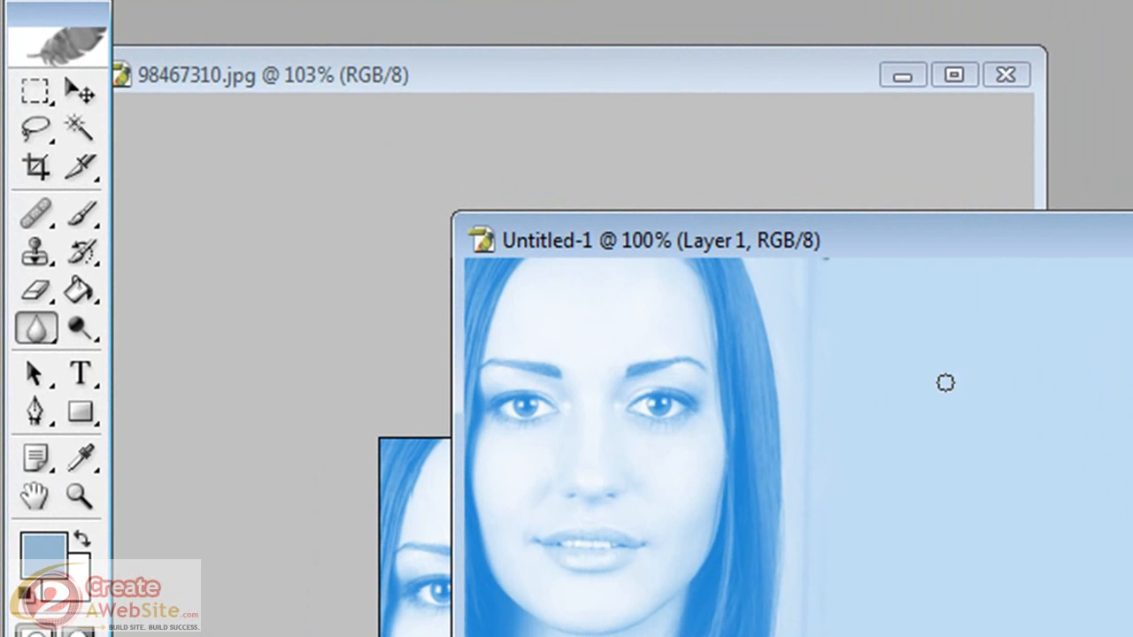
Set the Type tool's text color to a deeper blue, RGB 55, 129, 184.
{"action": "left_click", "coordinate": [80, 373]}
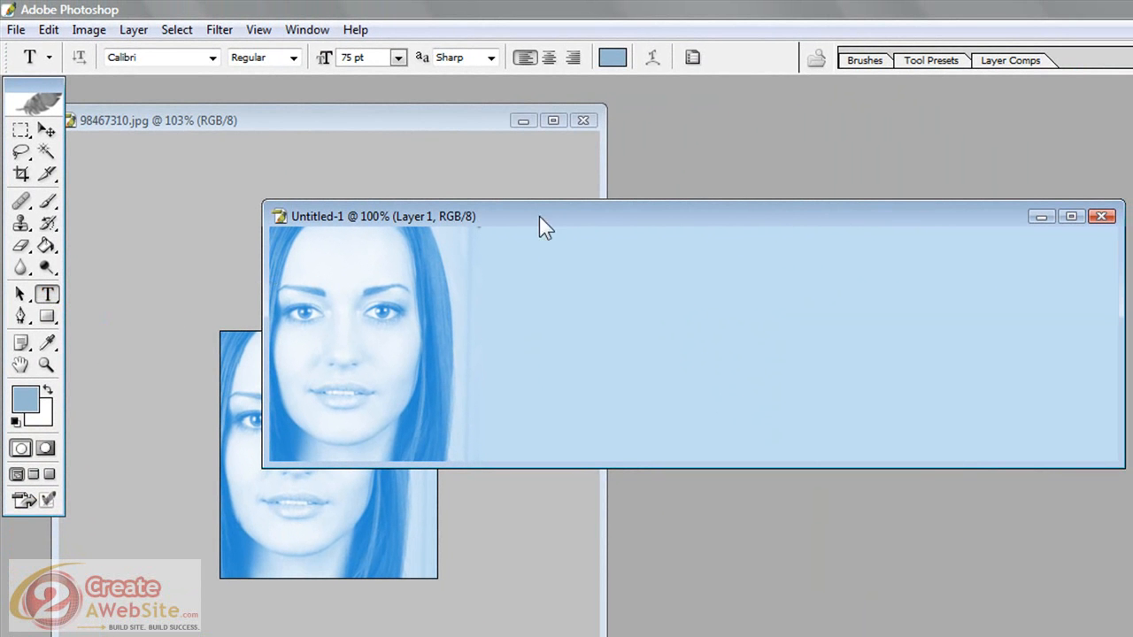
{"action": "left_click", "coordinate": [610, 58]}
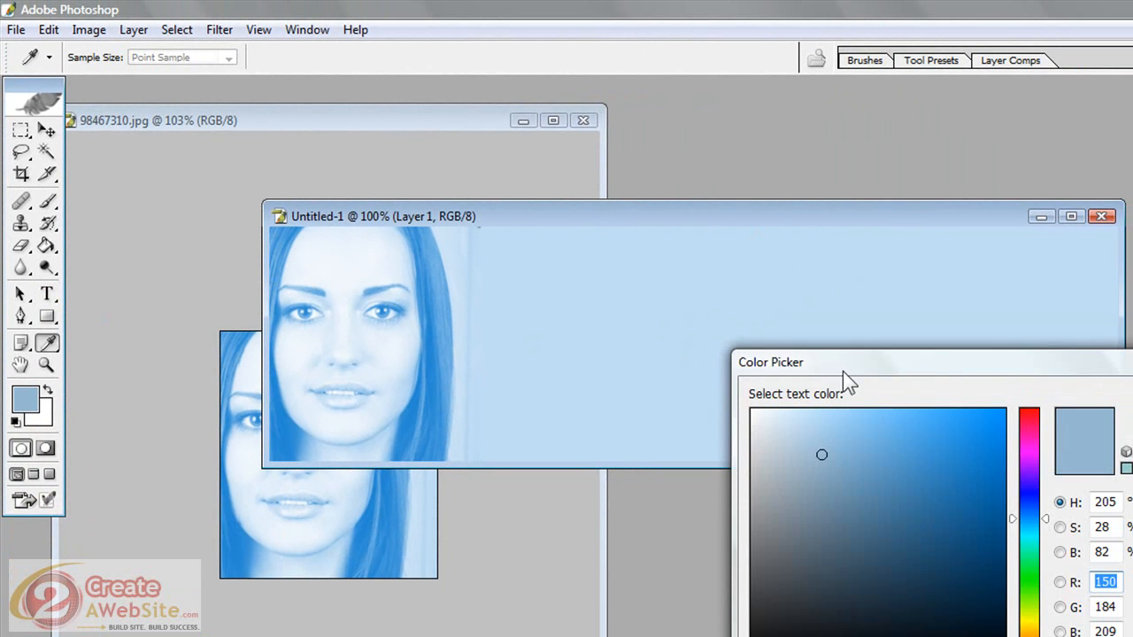
{"action": "left_click", "coordinate": [928, 478]}
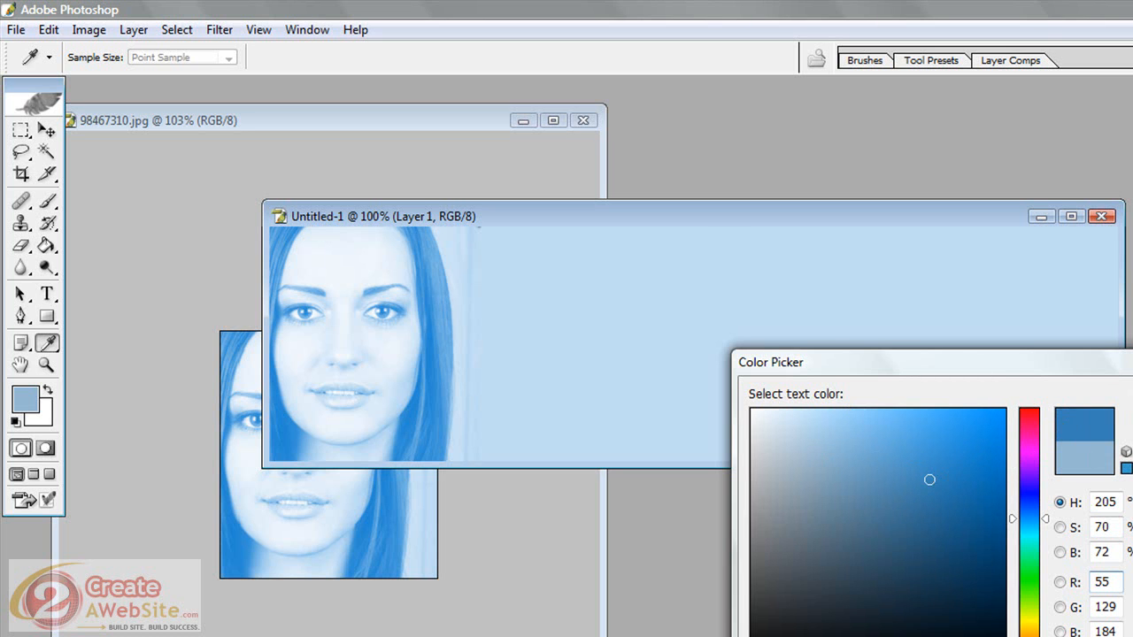
{"action": "left_click", "coordinate": [1132, 395]}
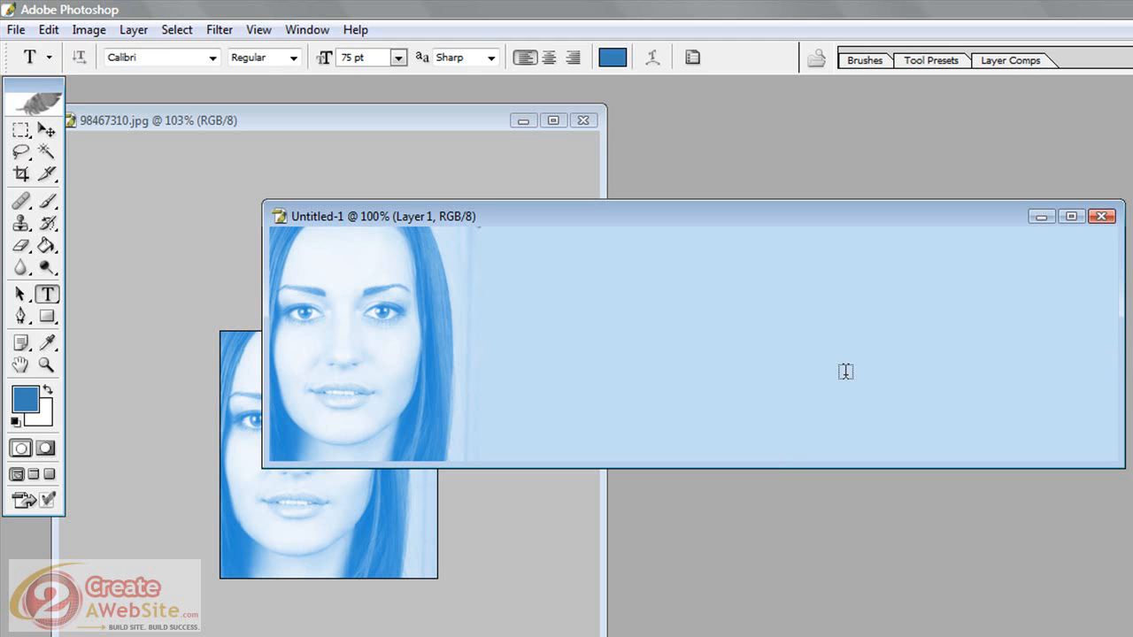
Add the text "My Blog Title" in the upper part of the header, to the right of the portrait.
{"action": "left_click", "coordinate": [589, 305]}
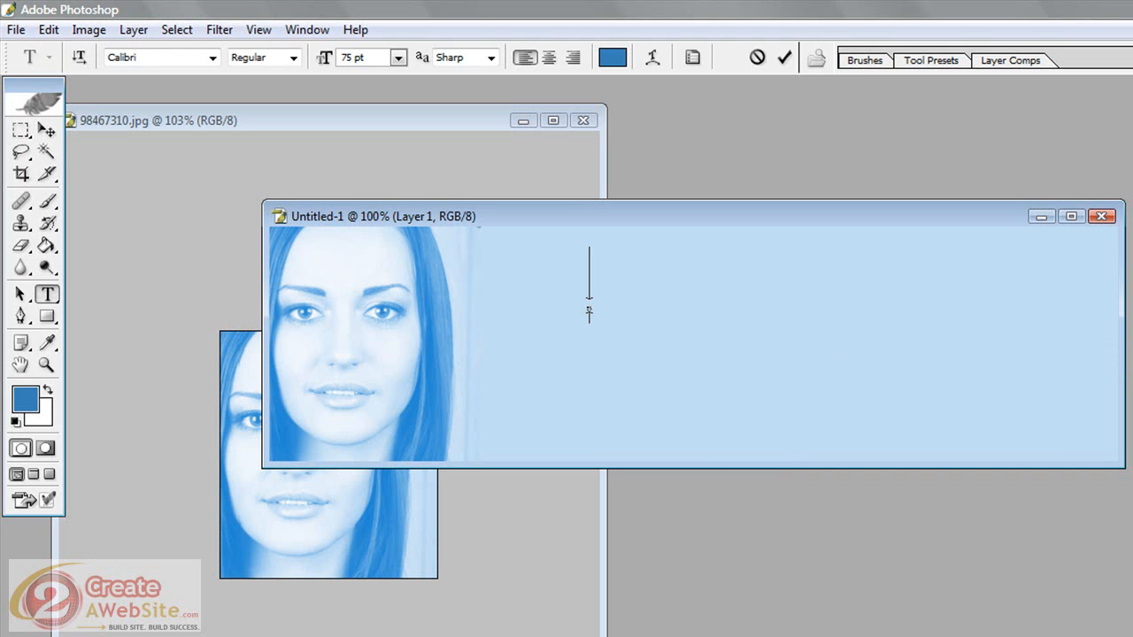
{"action": "type", "text": "My Blog"}
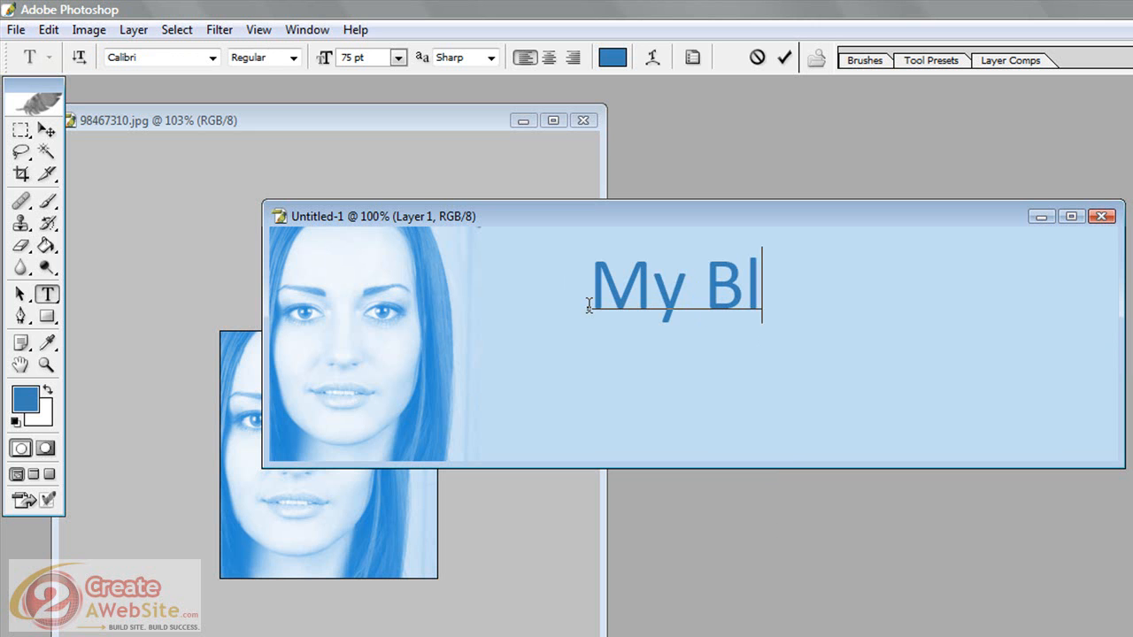
{"action": "type", "text": " Title"}
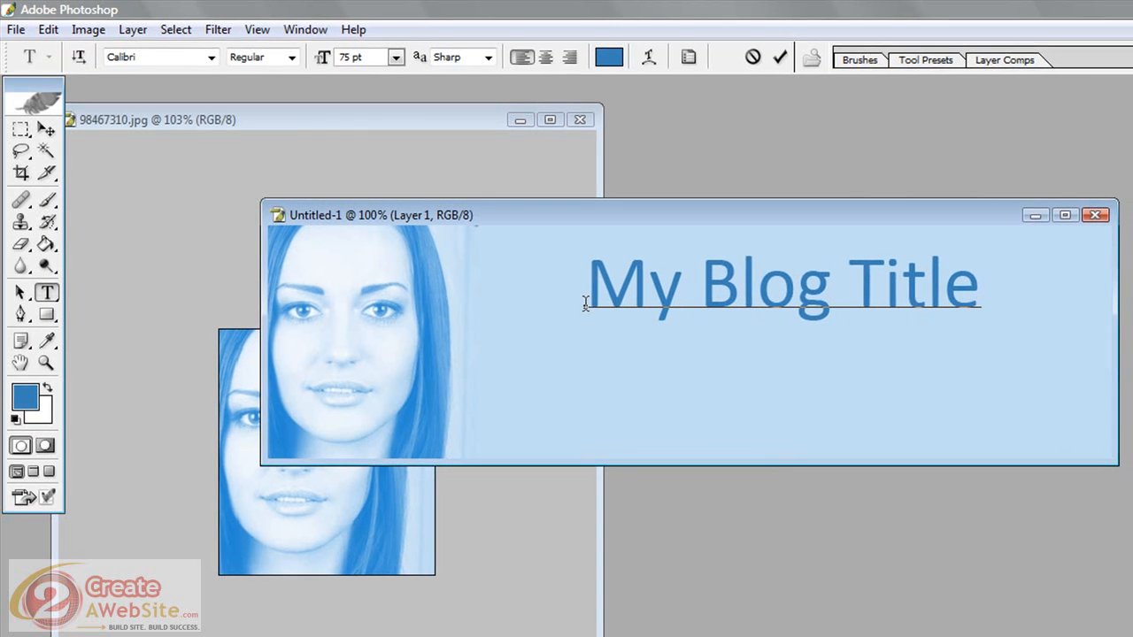
Enlarge the whole "My Blog Title" text to 90 pt.
{"action": "left_click_drag", "start_coordinate": [589, 293], "coordinate": [1067, 307]}
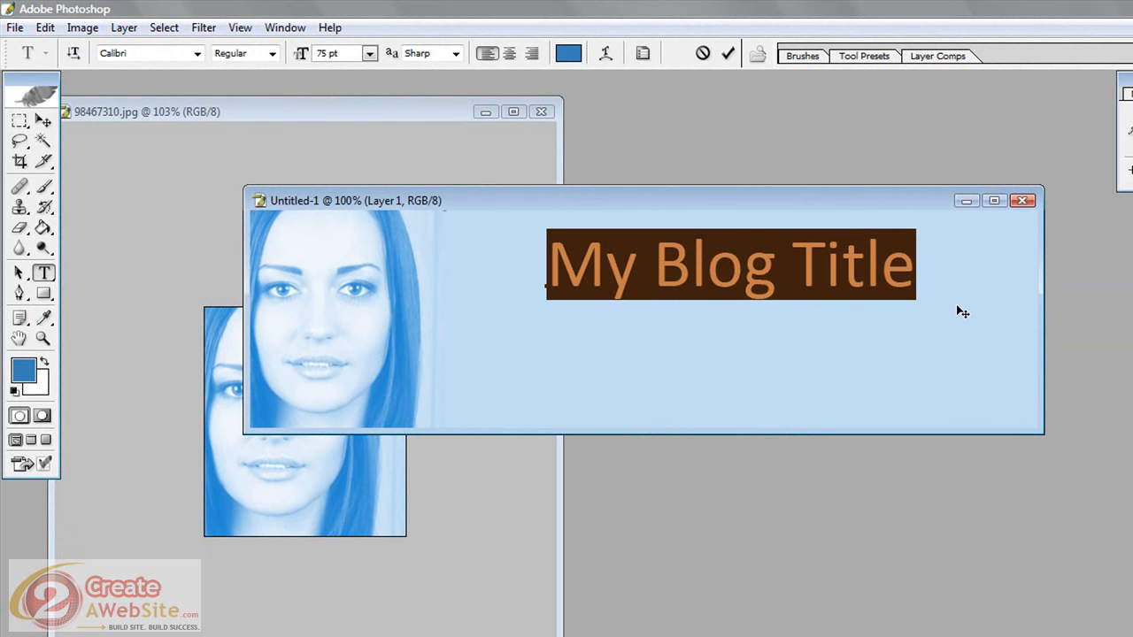
{"action": "left_click", "coordinate": [368, 55]}
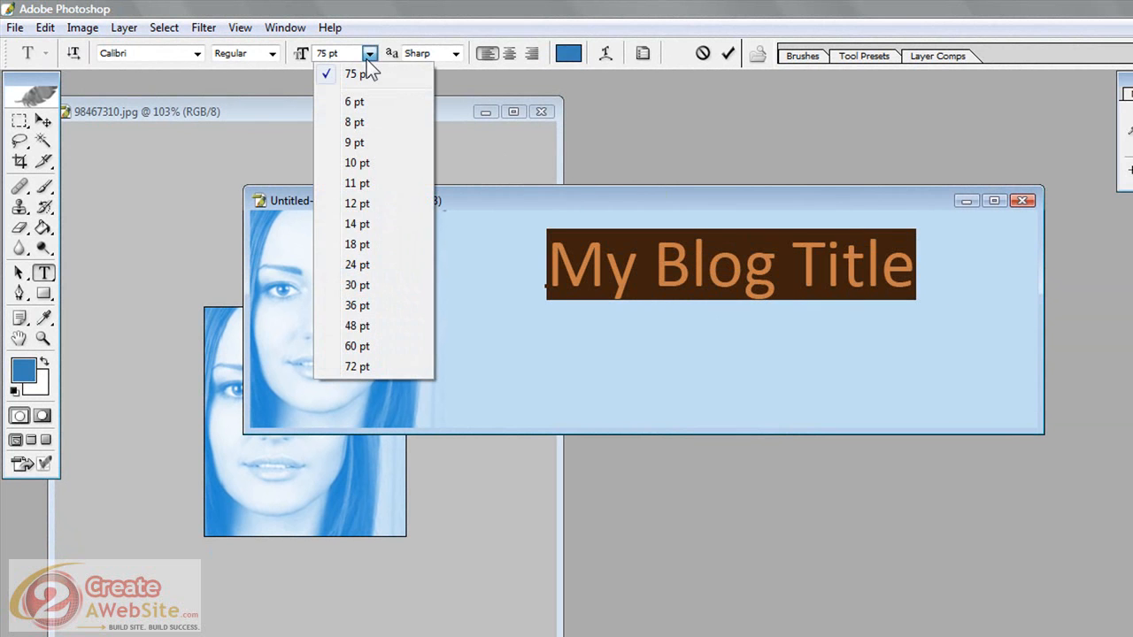
{"action": "left_click", "coordinate": [327, 53]}
{"action": "left_click_drag", "start_coordinate": [327, 53], "coordinate": [315, 53]}
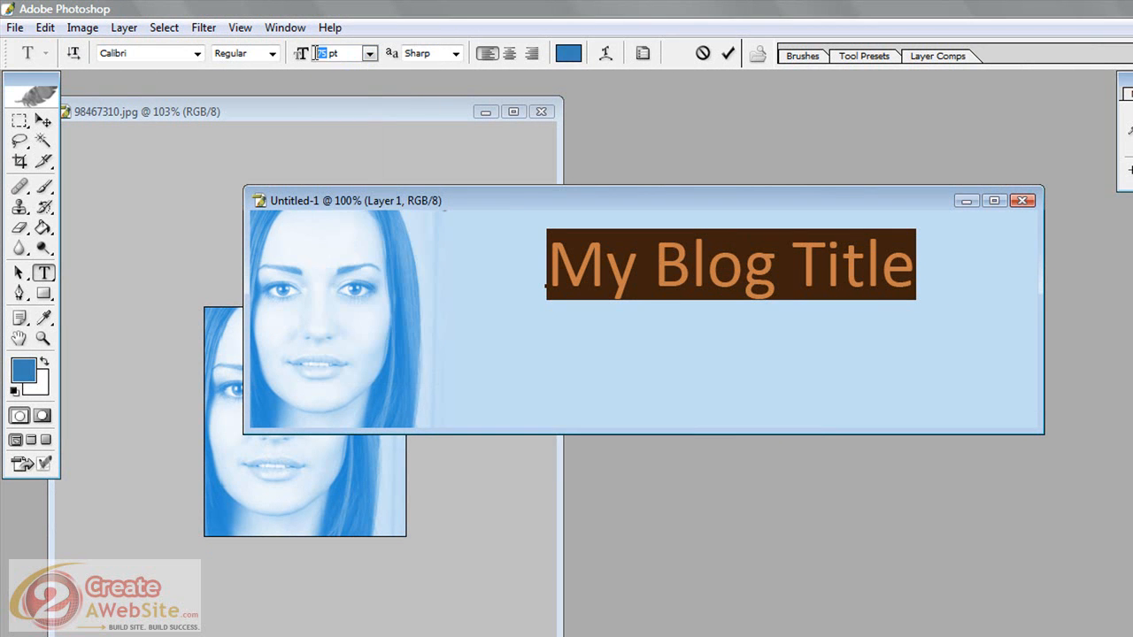
{"action": "type", "text": "90"}
{"action": "key", "text": "Return"}
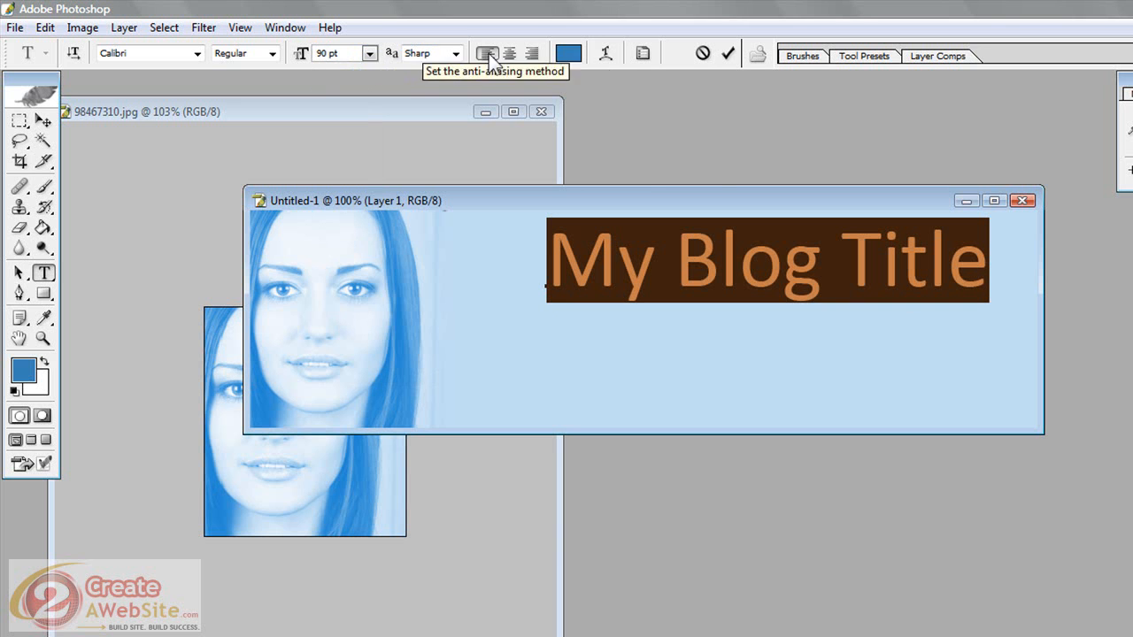
Change the "My Blog Title" font to Corbel and move the text to about the middle of the light-blue area beside the portrait.
{"action": "left_click", "coordinate": [197, 53]}
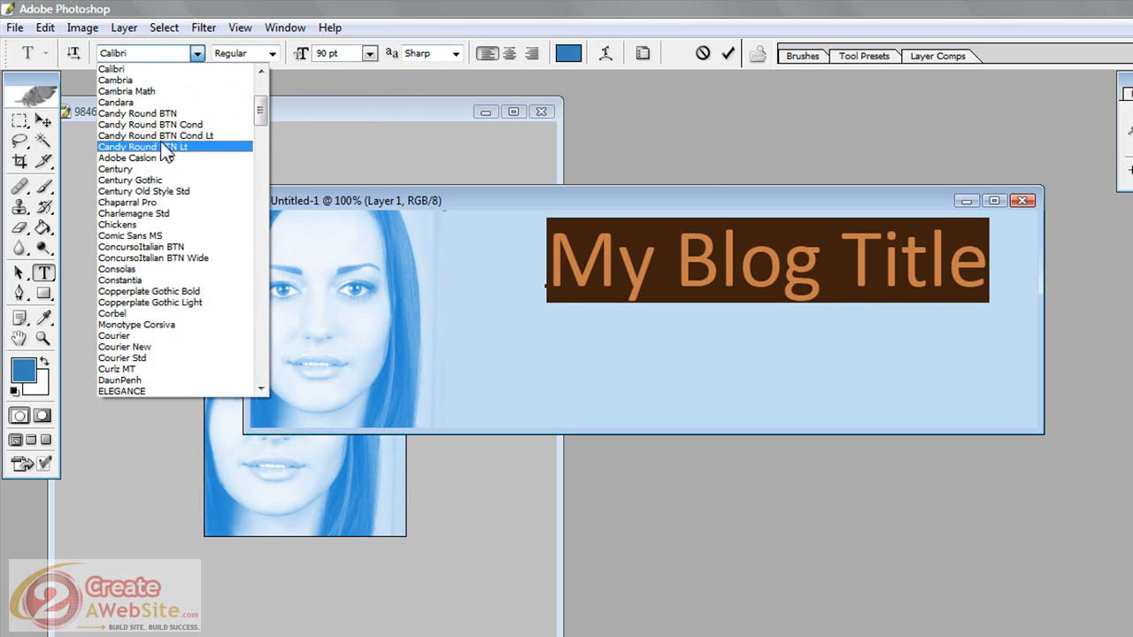
{"action": "left_click", "coordinate": [159, 145]}
{"action": "left_click", "coordinate": [197, 53]}
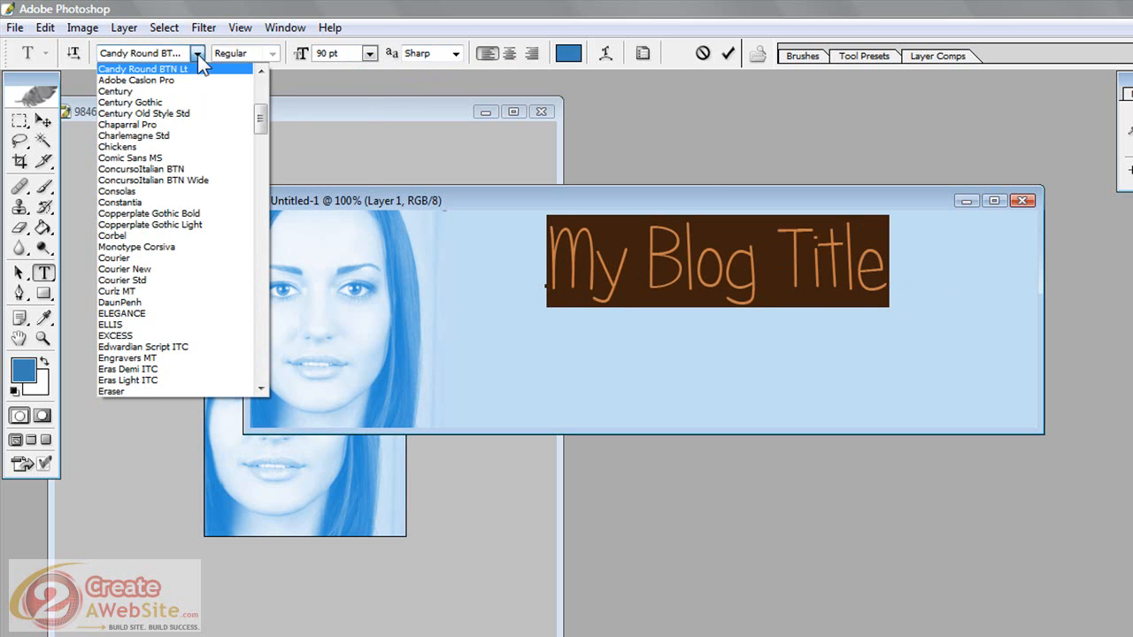
{"action": "left_click", "coordinate": [164, 235]}
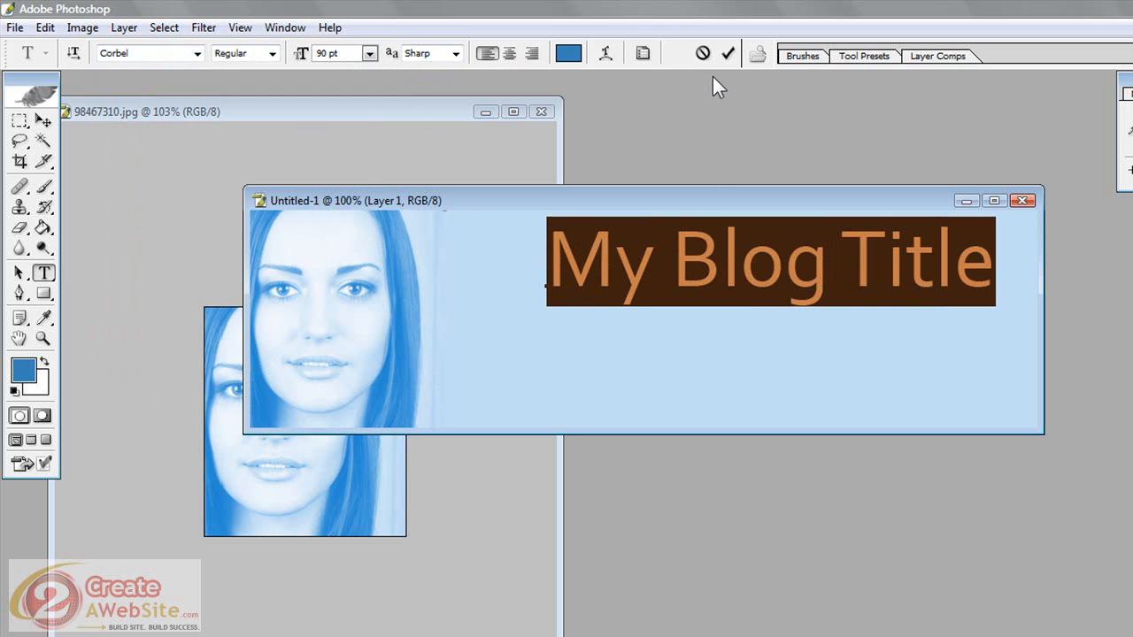
{"action": "left_click", "coordinate": [727, 55]}
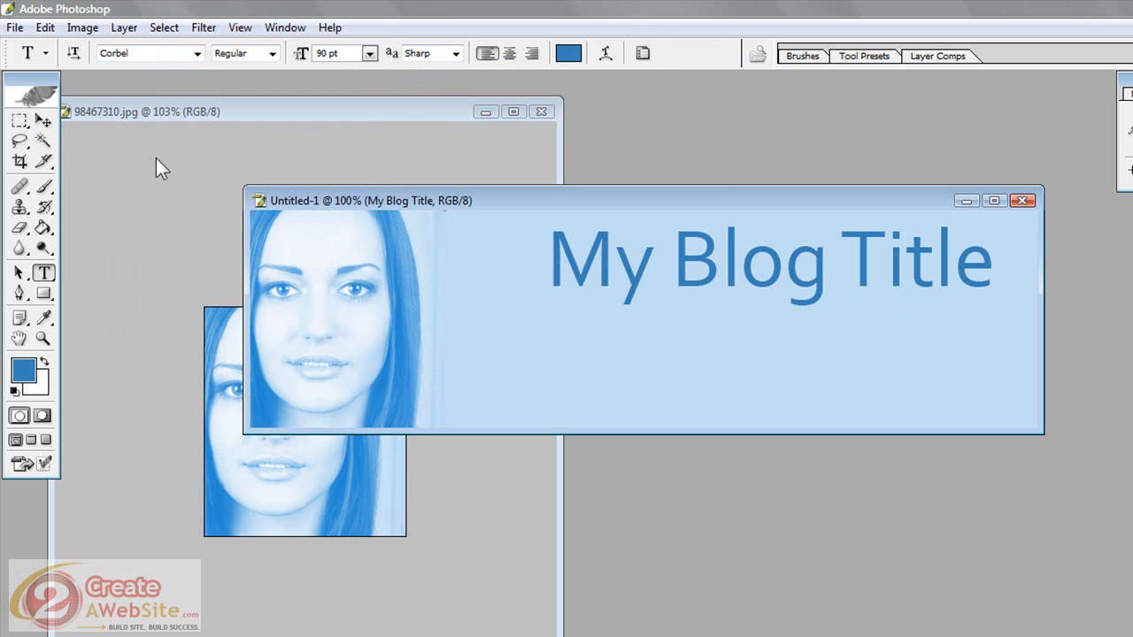
{"action": "left_click", "coordinate": [42, 121]}
{"action": "left_click_drag", "start_coordinate": [799, 273], "coordinate": [719, 312]}
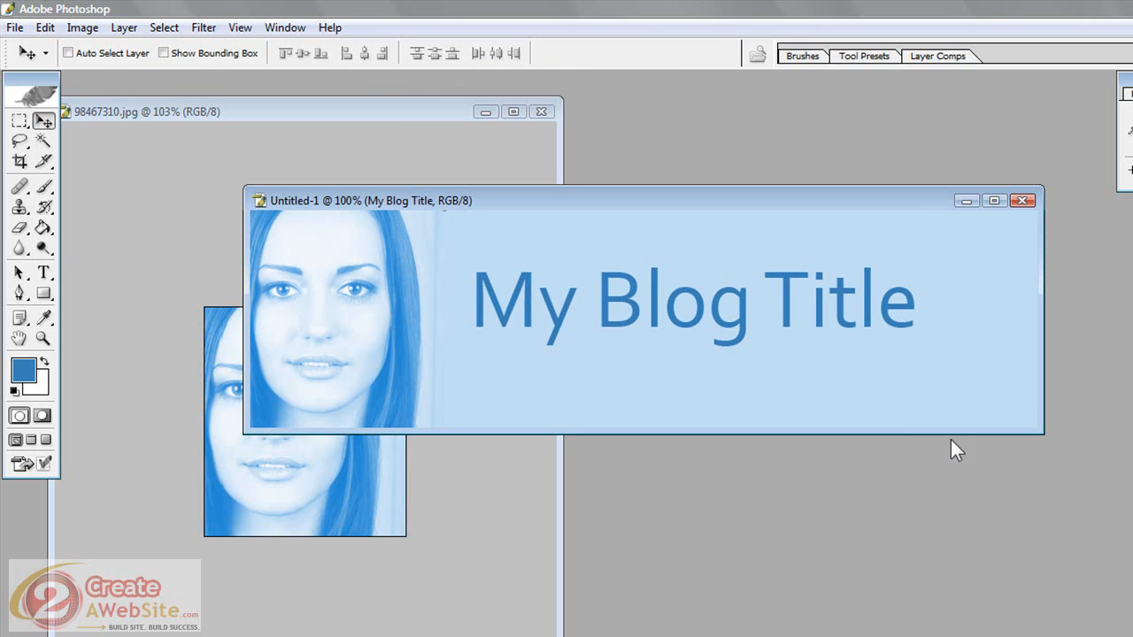
Add a Drop Shadow with its default settings to the "My Blog Title" text layer, then hide the layer list.
{"action": "key", "text": "F7"}
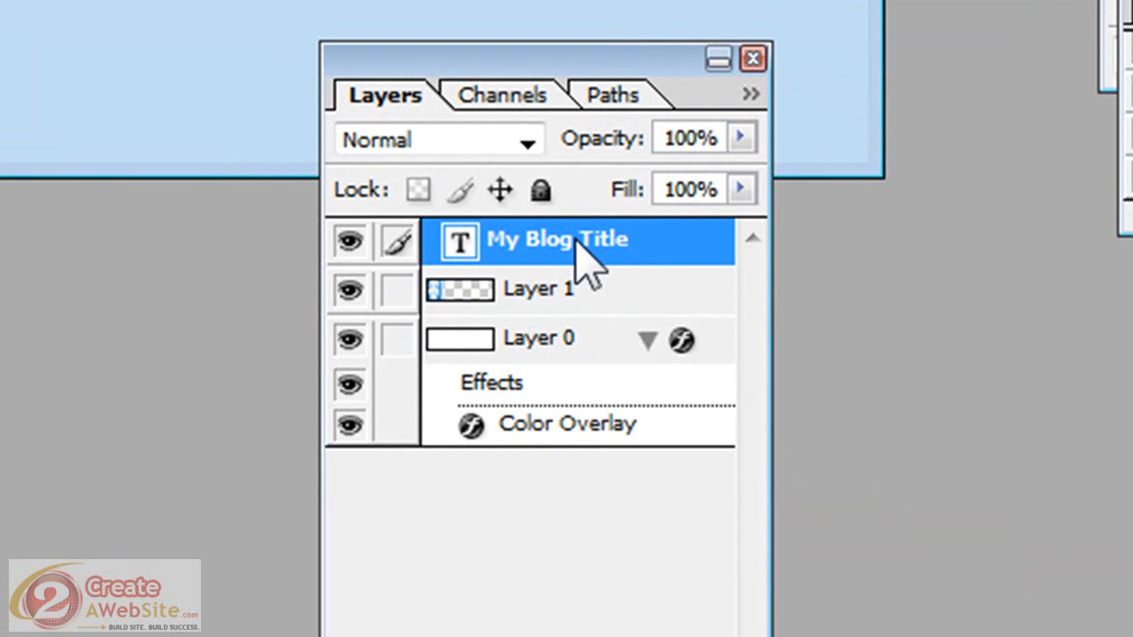
{"action": "right_click", "coordinate": [646, 295]}
{"action": "left_click", "coordinate": [704, 349]}
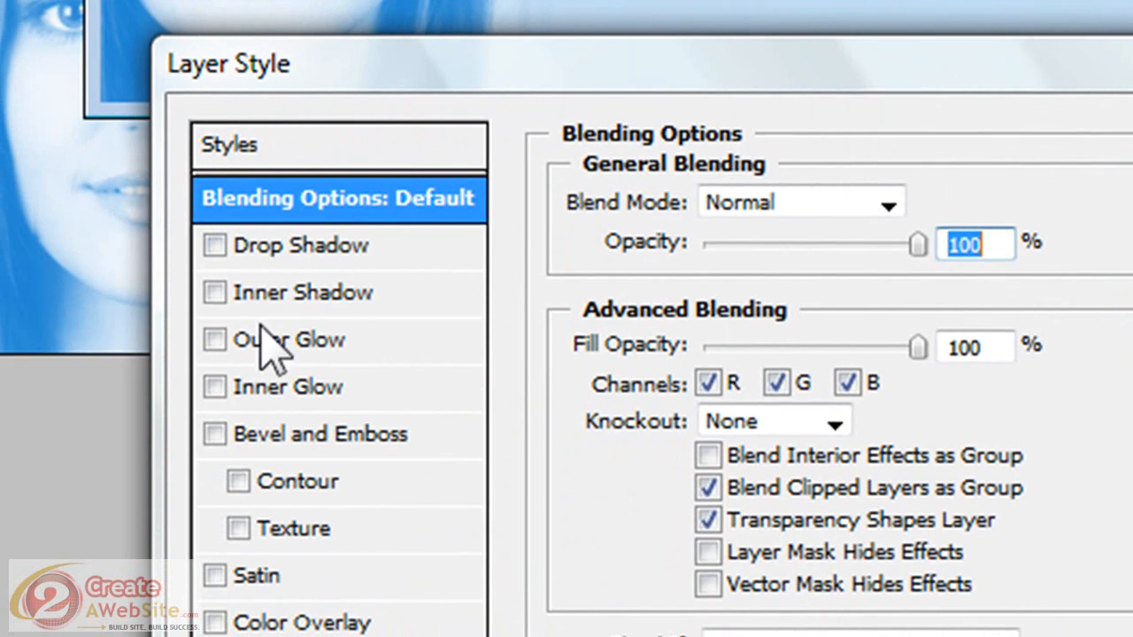
{"action": "left_click", "coordinate": [292, 247]}
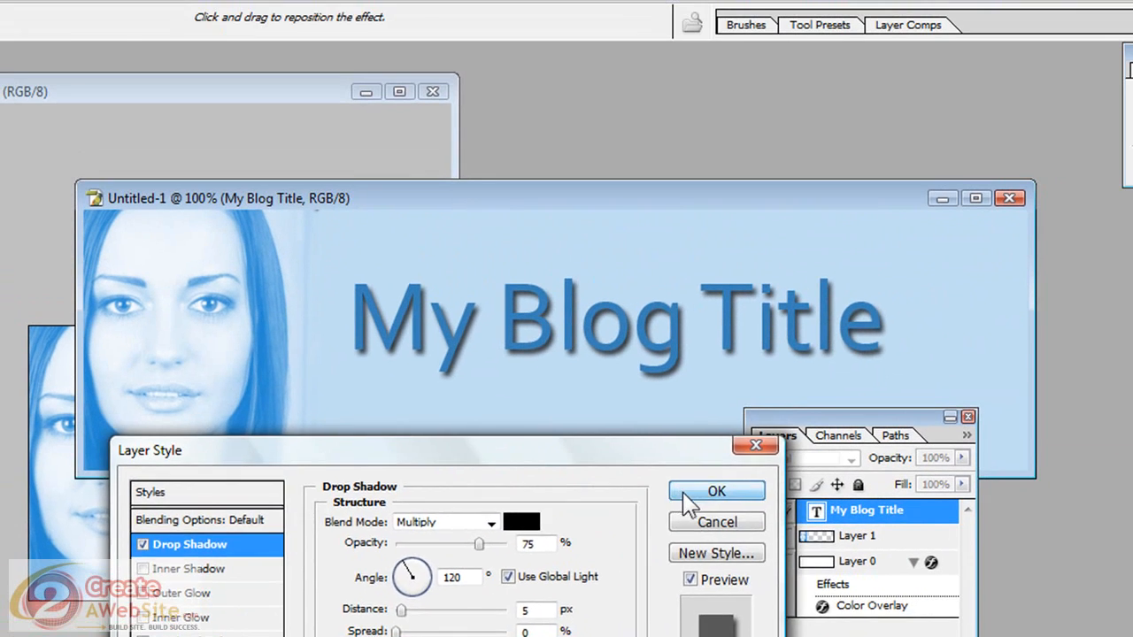
{"action": "left_click", "coordinate": [712, 495]}
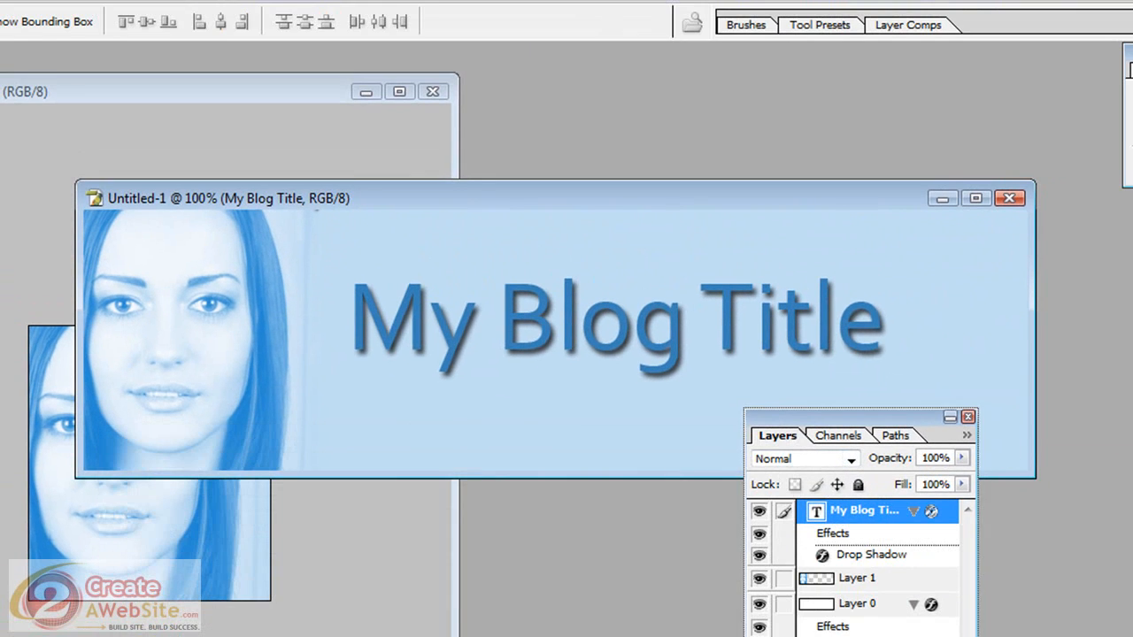
{"action": "left_click", "coordinate": [968, 416]}
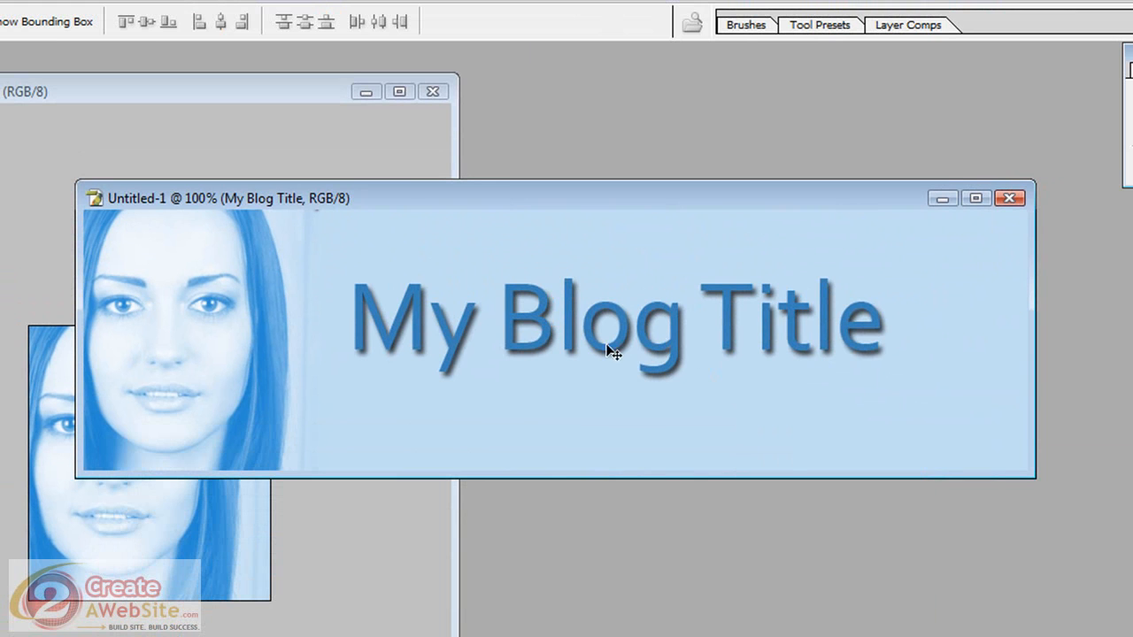